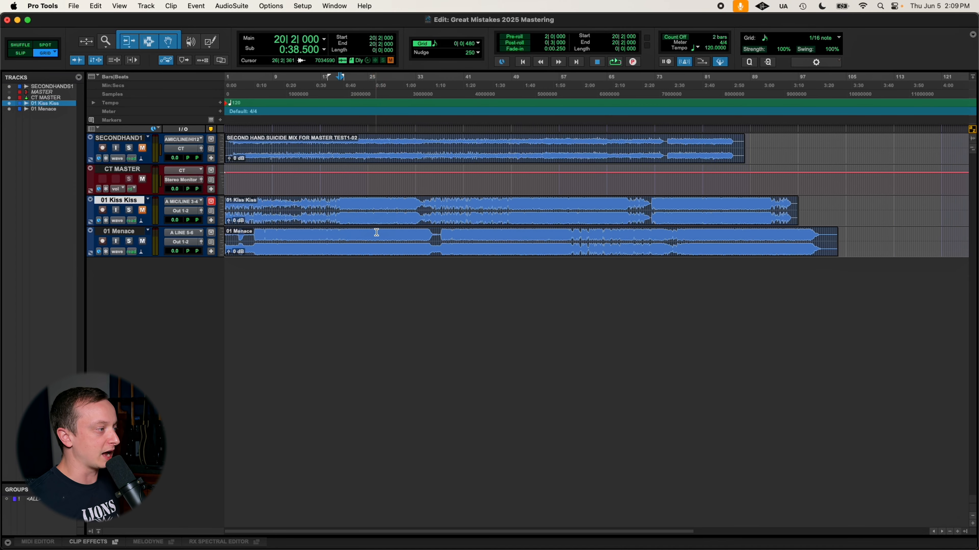
- Play back the 01 Menace reference from bar 26 and check the track levels in the Mix window
key("space")
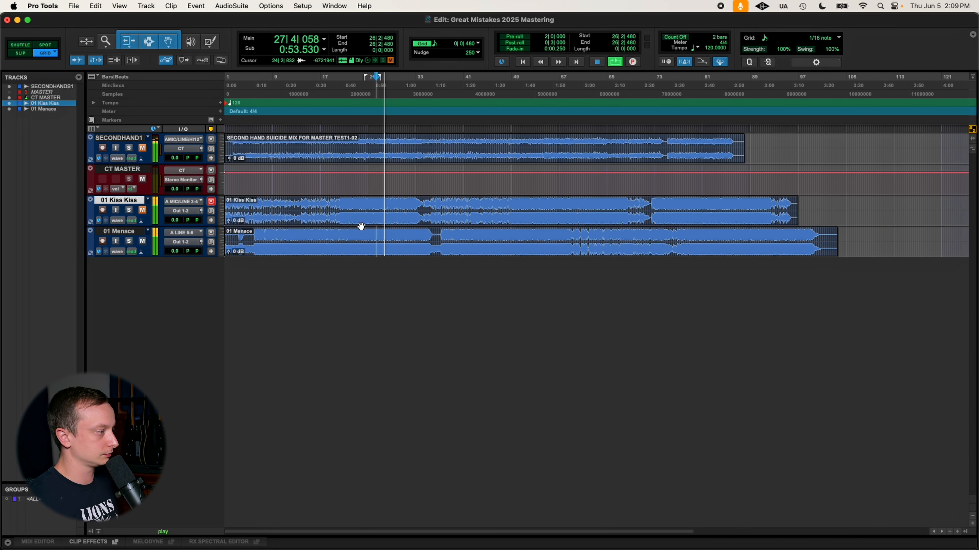
key("super+equal")
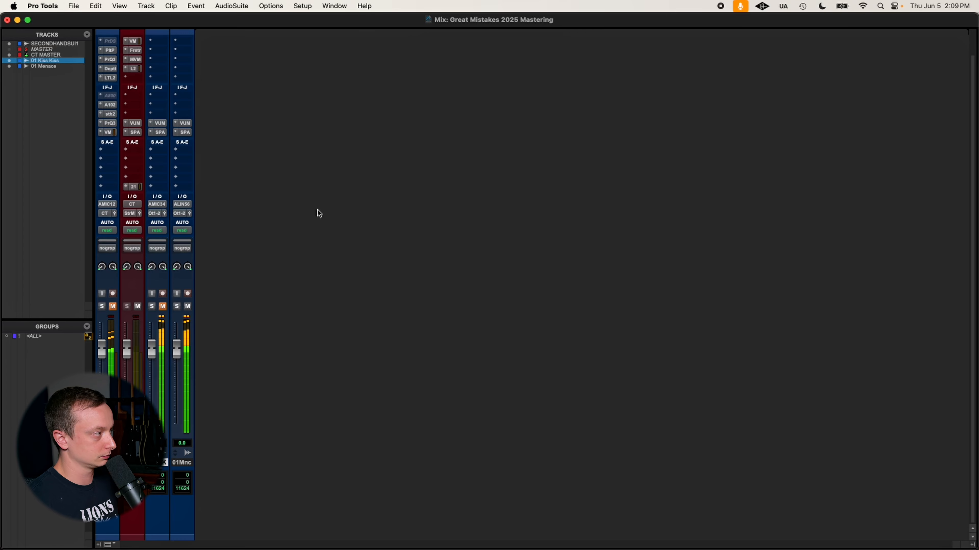
key("super+equal")
key("space")
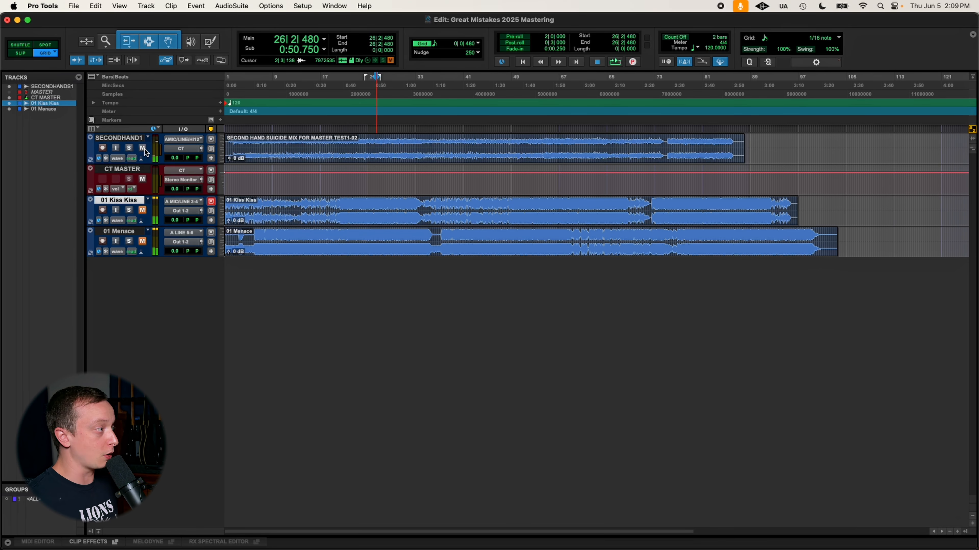
- Place the playback position at about bar 75 (2:28) in the SECOND HAND SUICIDE mix clip
left_click(390, 138)
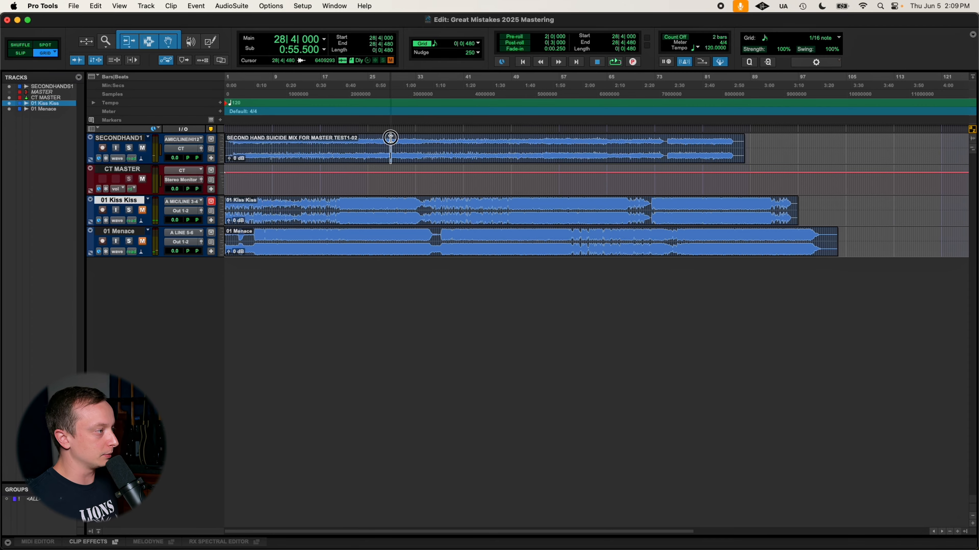
left_click(383, 144)
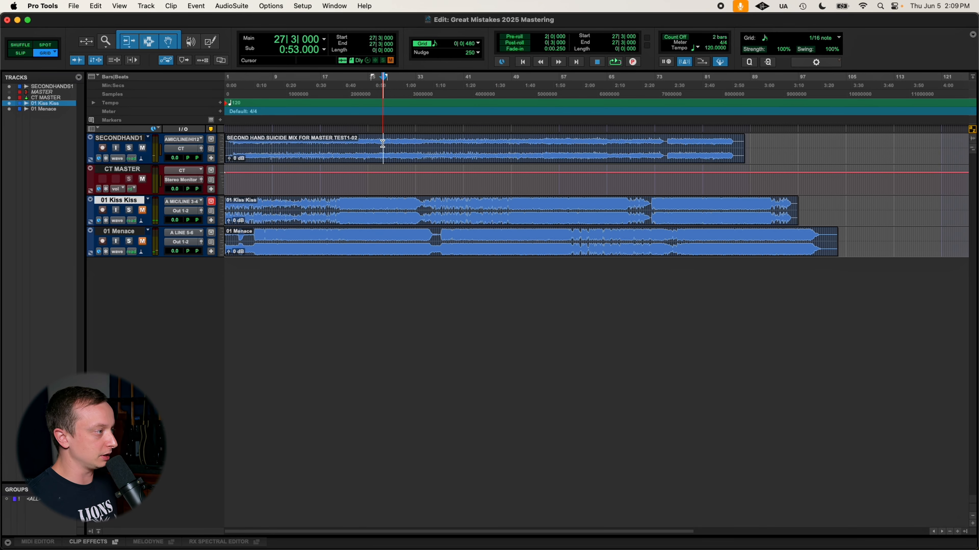
left_click(667, 139)
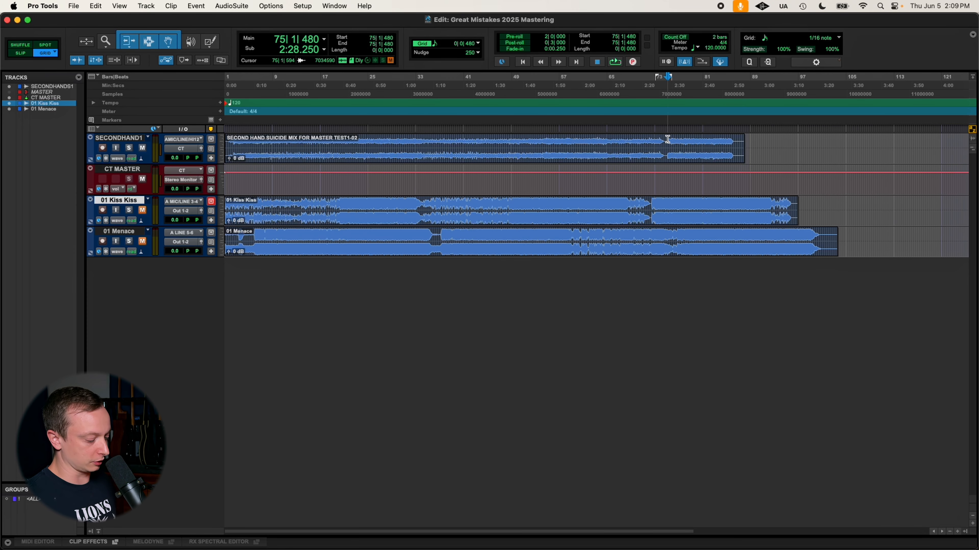
- Raise the high-cut frequency to about 16.75 kHz in the first FabFilter Pro-Q 3 on the SECONDHAND track
key("super+equal")
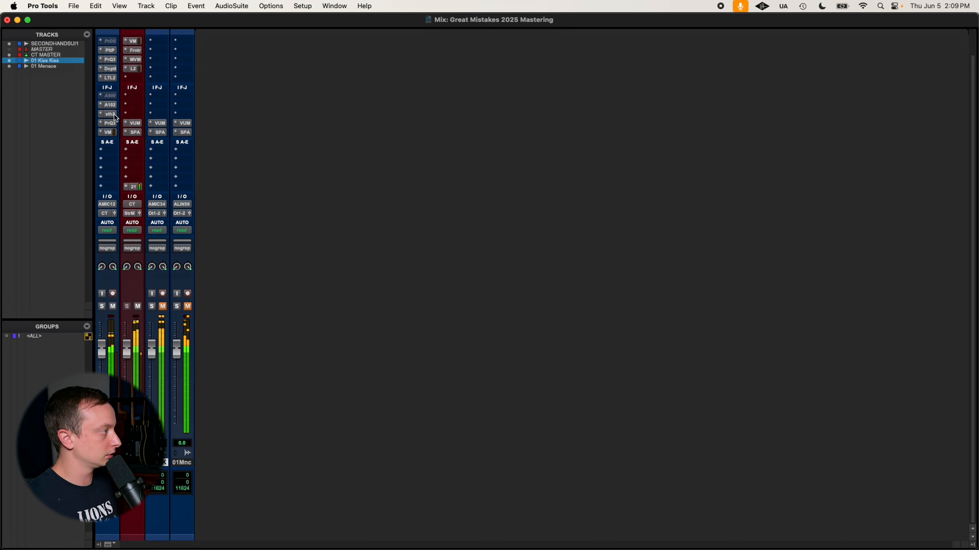
left_click(112, 61)
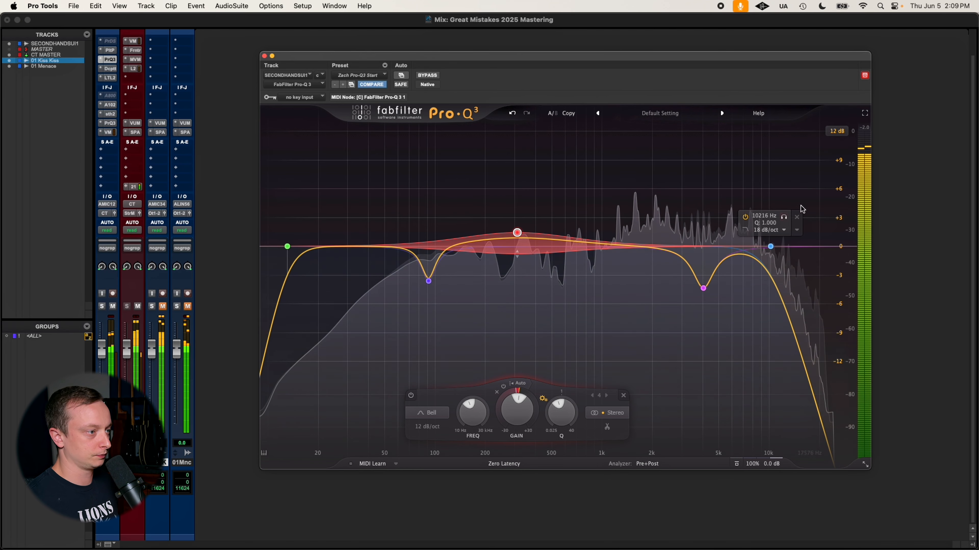
left_click(786, 218)
left_click_drag(790, 220, 805, 217)
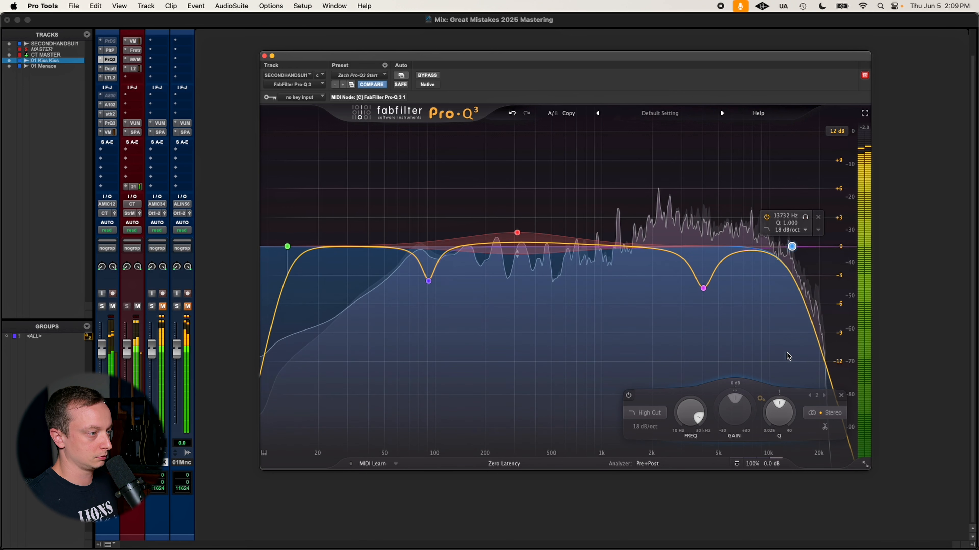
mouse_move(698, 415)
mouse_move(692, 421)
left_mouse_down()
mouse_move(693, 400)
mouse_move(692, 409)
left_mouse_up()
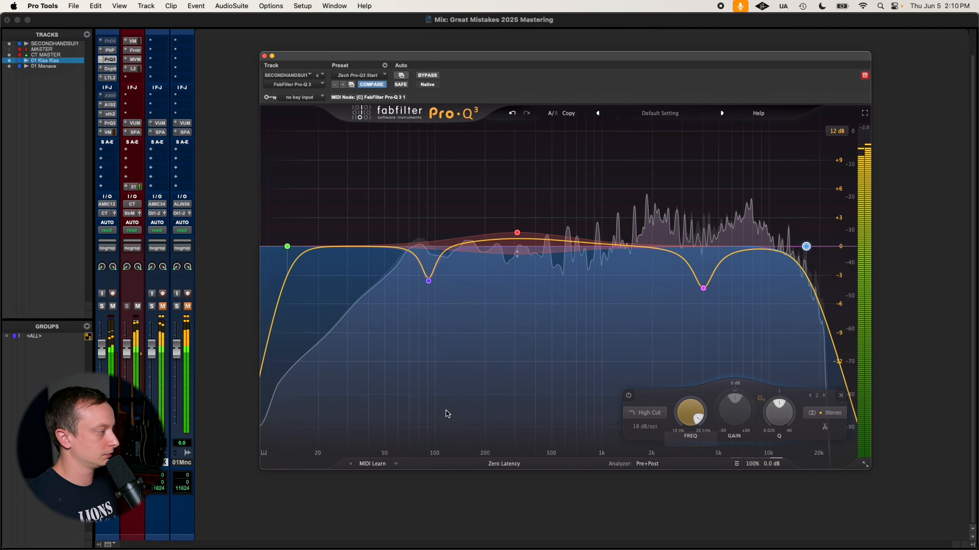
- Compare the mix with the 01 Menace reference during playback by alternating their mutes, ending with the mix audible
left_click(177, 306)
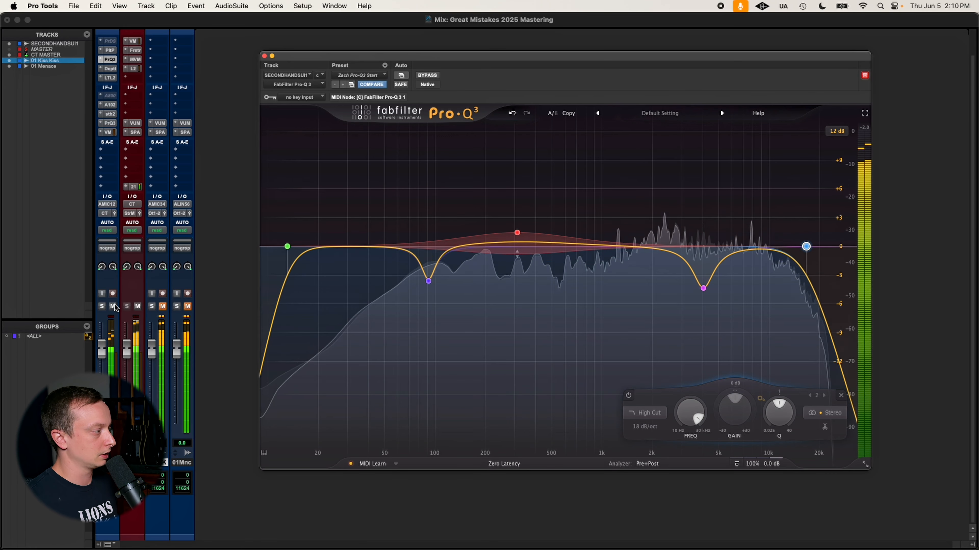
left_click(188, 307)
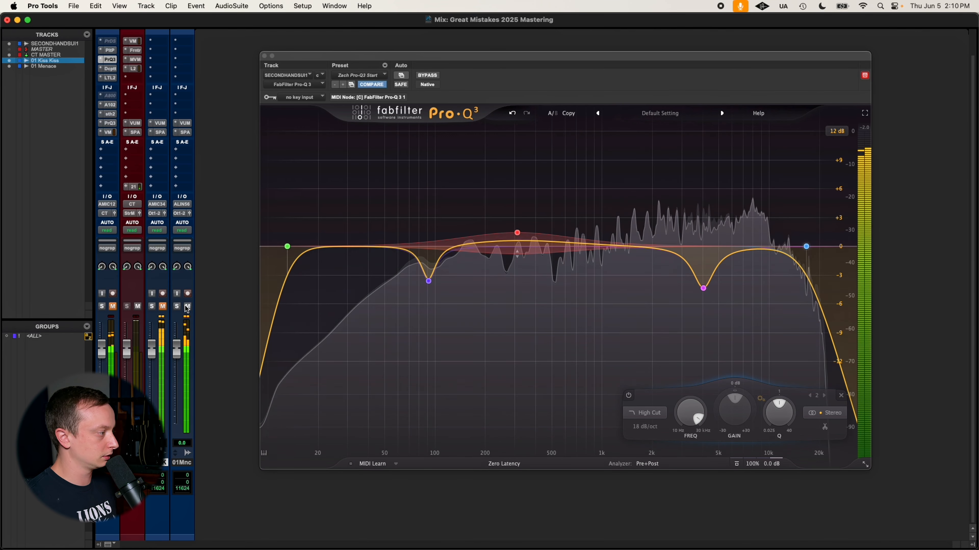
key("super+equal")
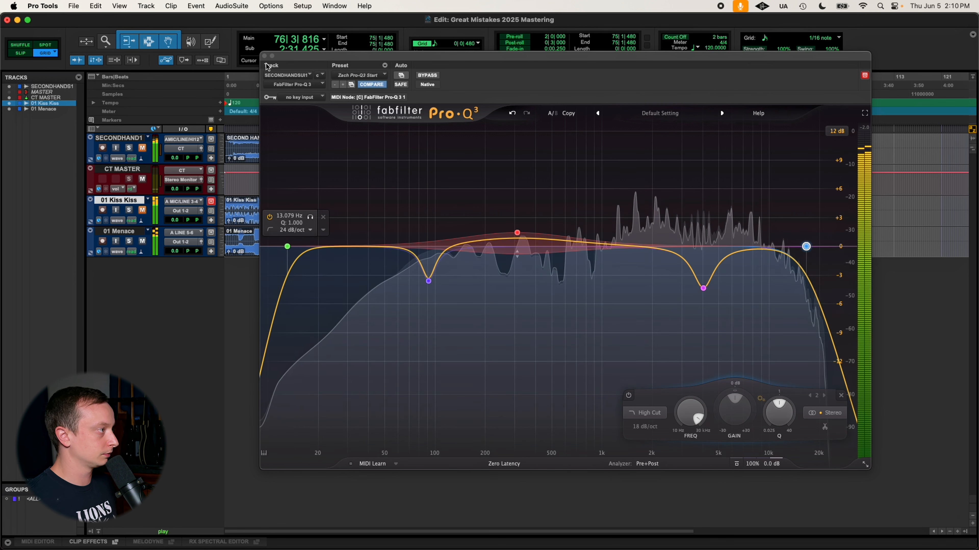
left_click(143, 242)
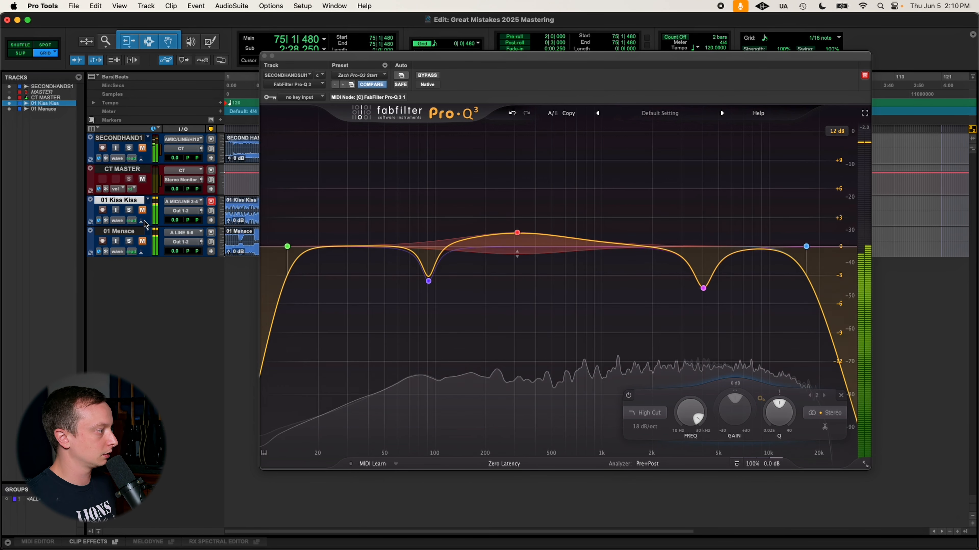
left_click(143, 148)
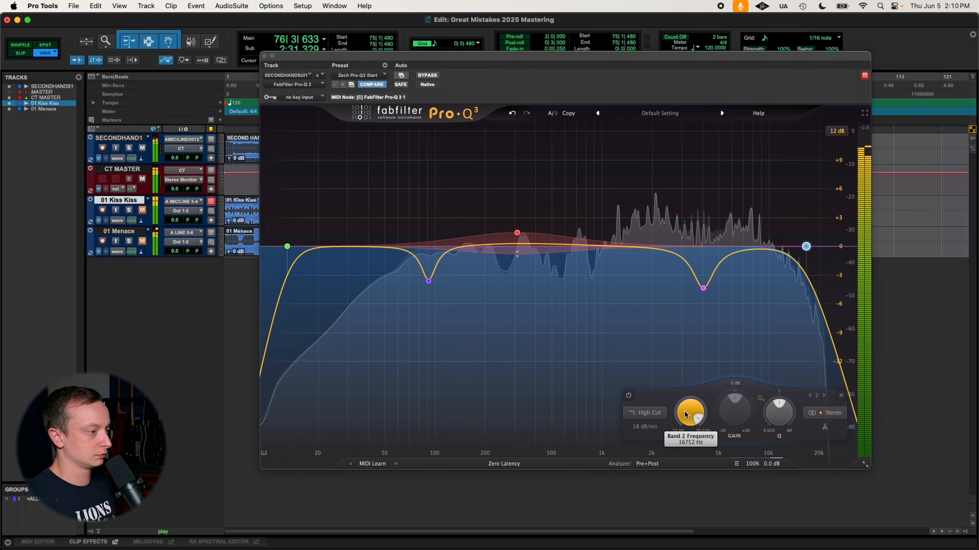
- Lower the Pro-Q 3 high-cut frequency slightly, close the EQ and return to the Mix window
left_click_drag(686, 415, 689, 423)
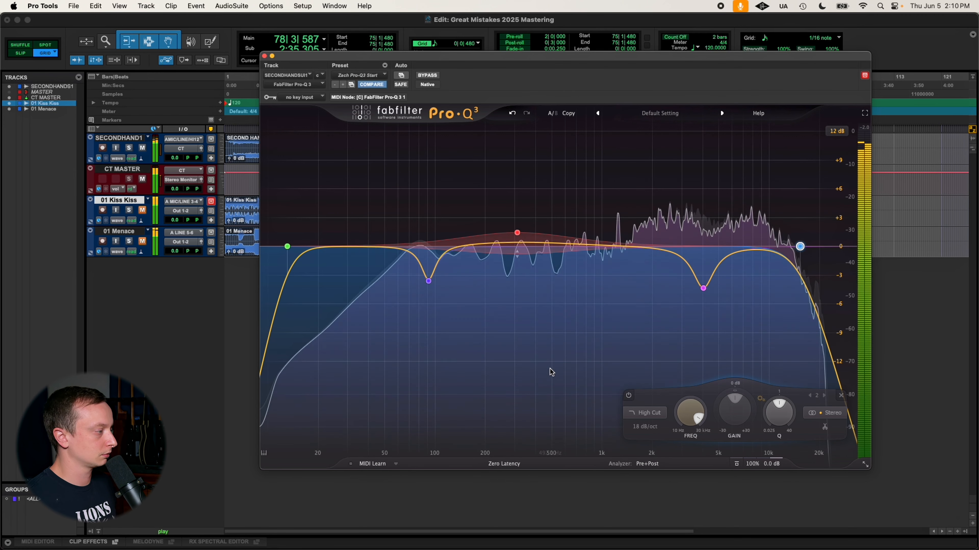
left_click(264, 56)
key("super+equal")
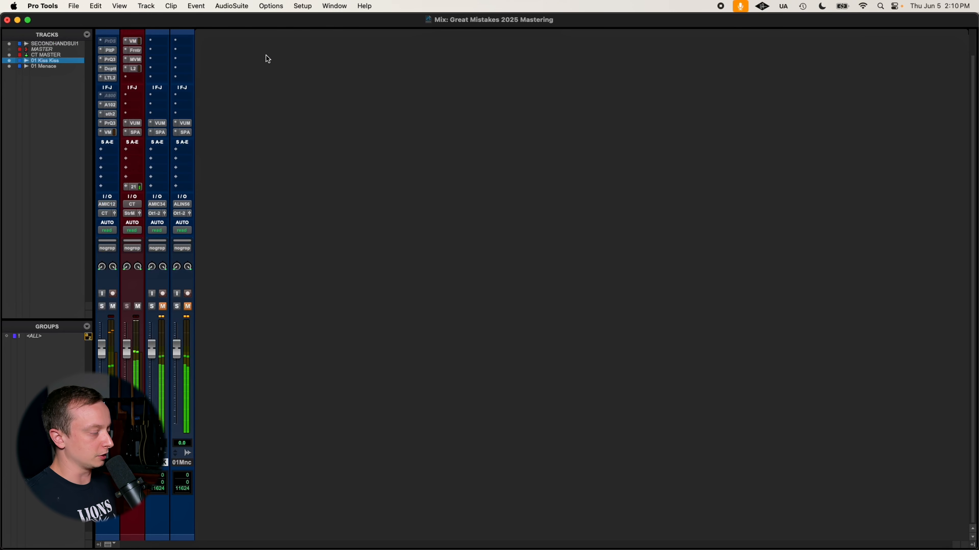
- Compare the frequency balance of the CT MASTER and 01 Menace tracks in their SPAN analyzers, closing each one
left_click(133, 132)
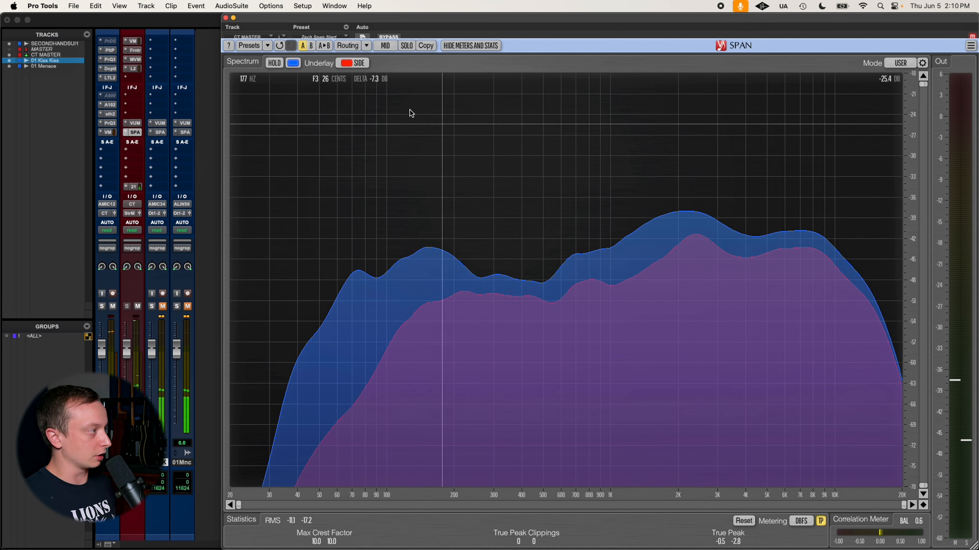
left_click(226, 18)
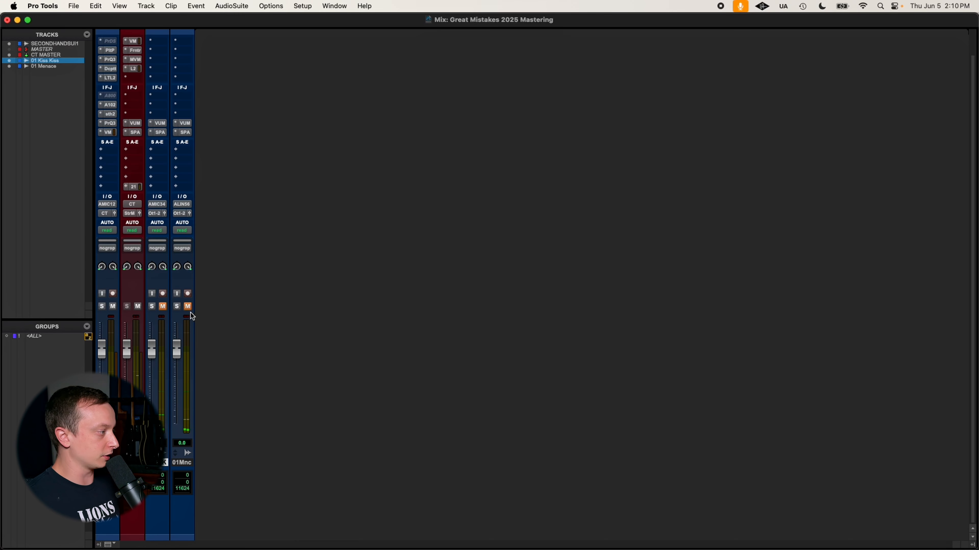
left_click(182, 132)
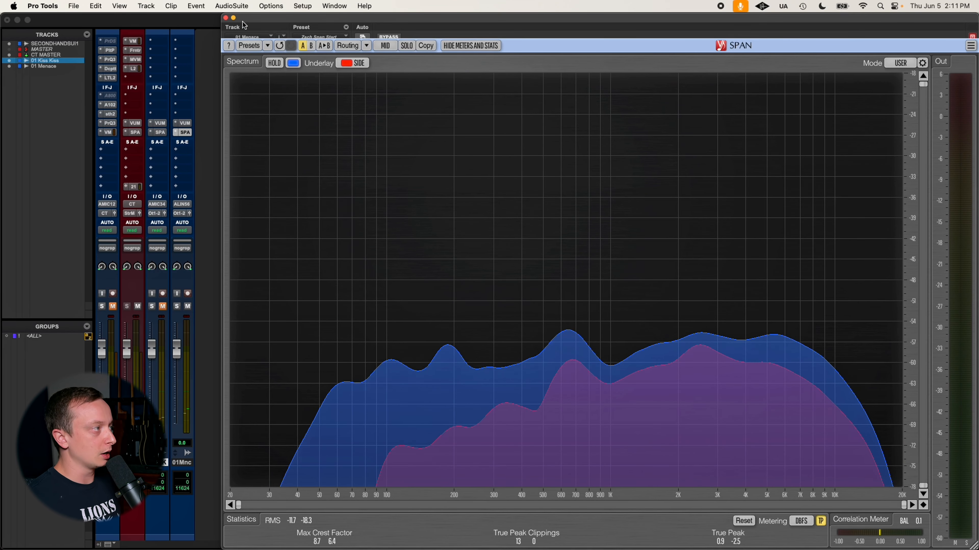
left_click(226, 17)
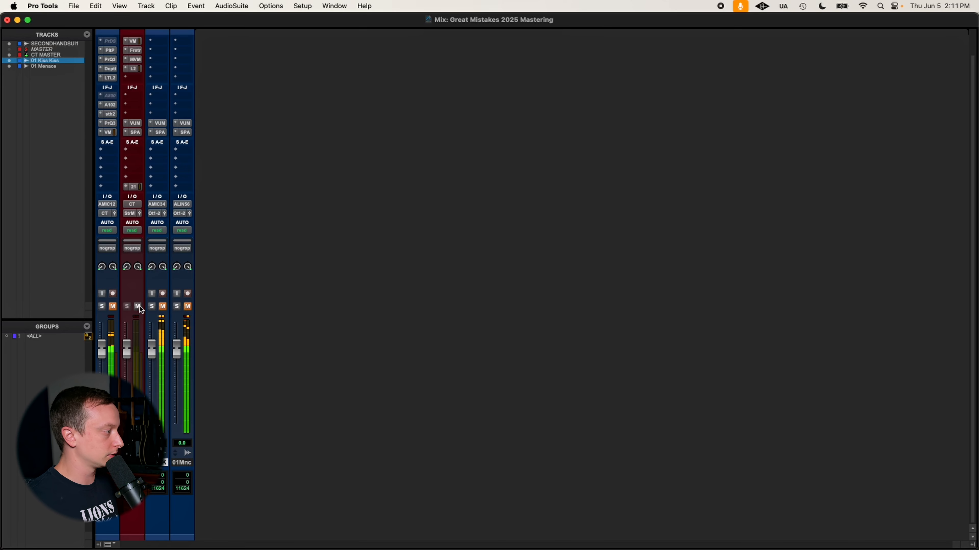
- Open the UAD Ampex ATR-102 on the SECONDHAND track and fine-tune its record level during playback
key("super+equal")
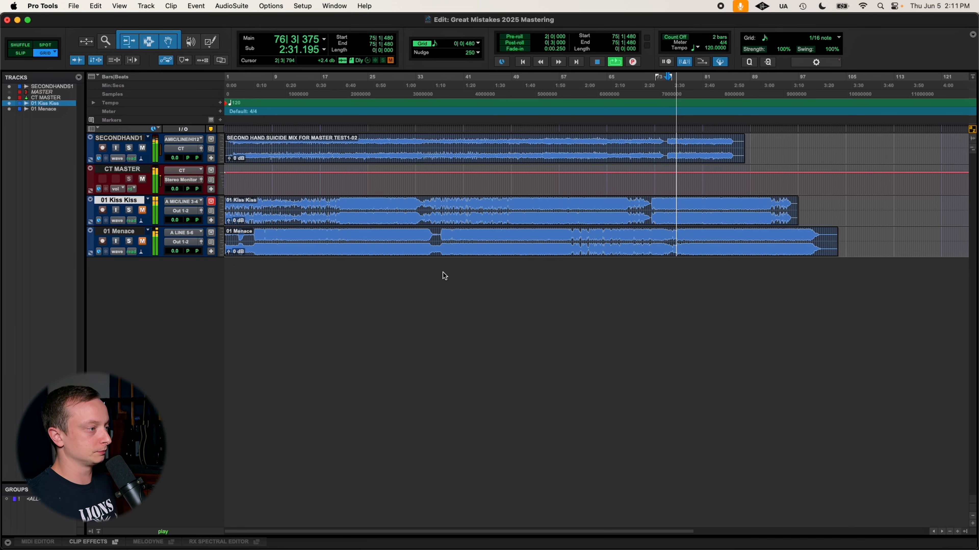
key("super+equal")
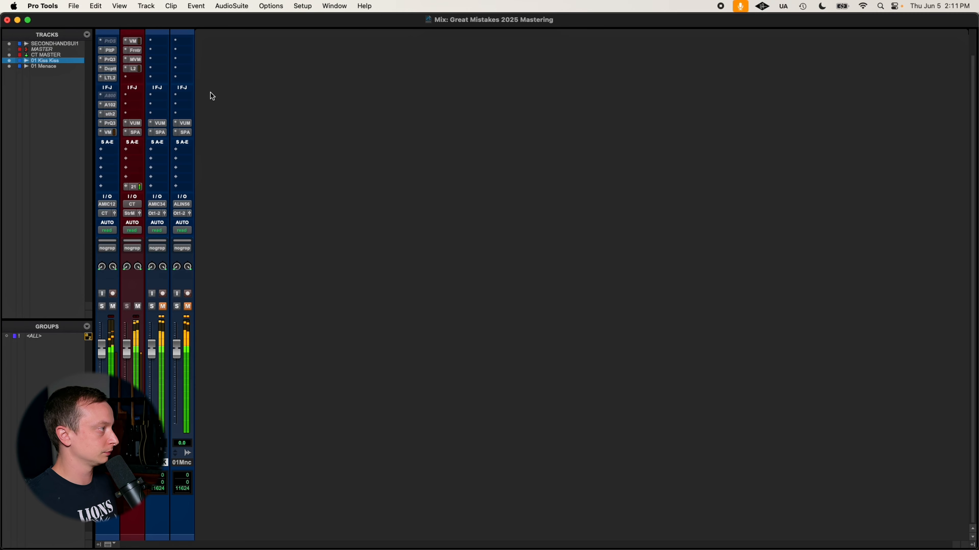
left_click(109, 105)
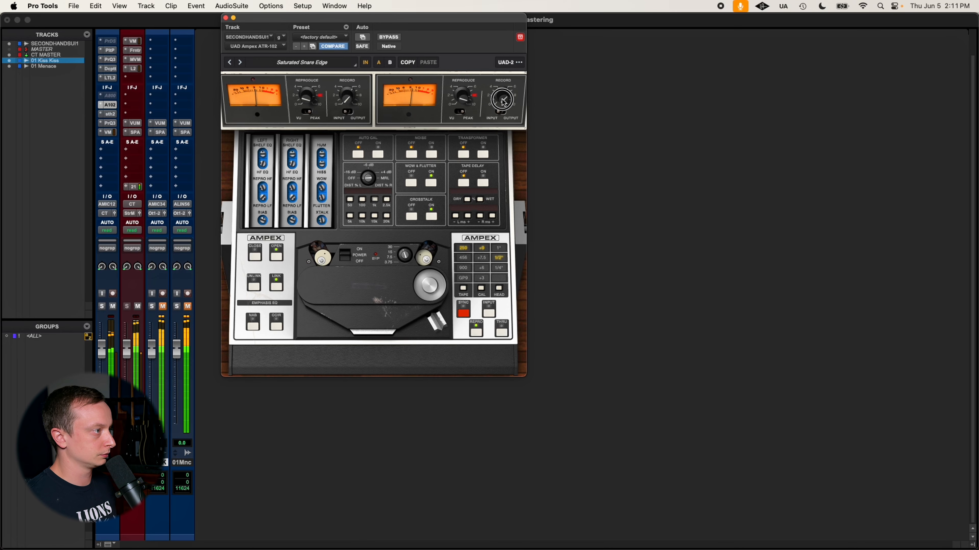
left_click_drag(504, 103, 504, 101)
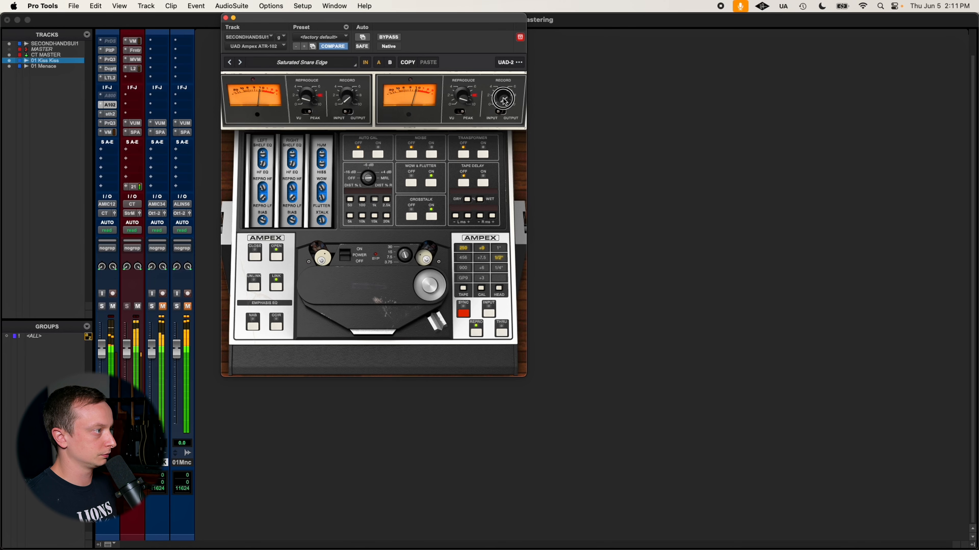
- Arrange the ATR-102 beside the VUMT meter opened from the CT MASTER track so both can be seen during playback
left_click_drag(460, 23, 733, 51)
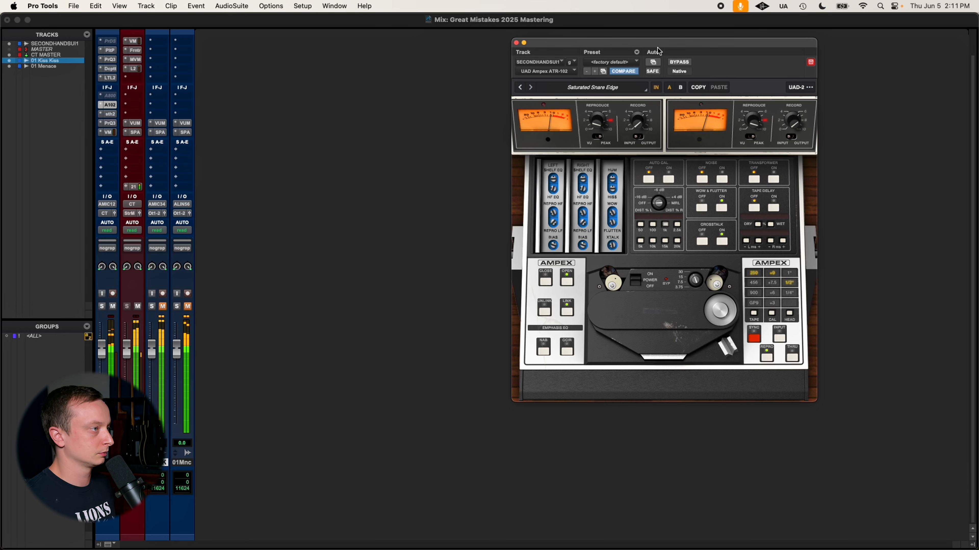
mouse_move(659, 52)
left_mouse_down()
mouse_move(655, 37)
mouse_move(661, 42)
left_mouse_up()
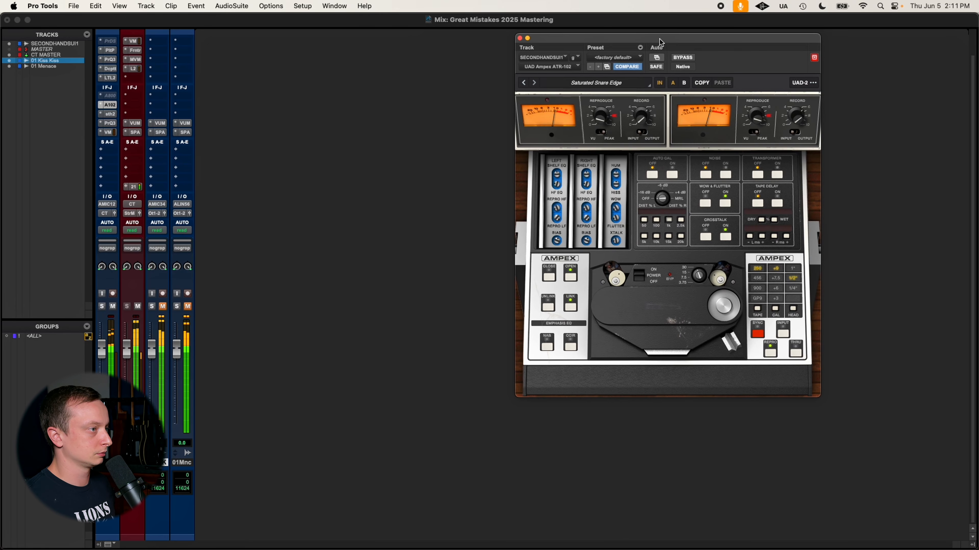
left_click(138, 125)
left_click_drag(221, 26, 356, 26)
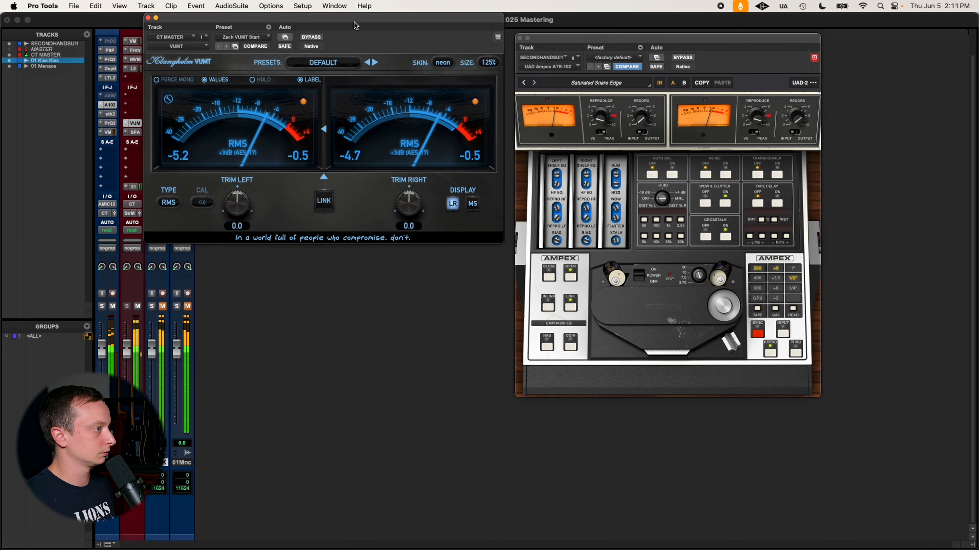
- Open the SECONDHAND track's Virtual Mix Rack beside the VUMT meter and compare playback with it bypassed and active
left_click(108, 133)
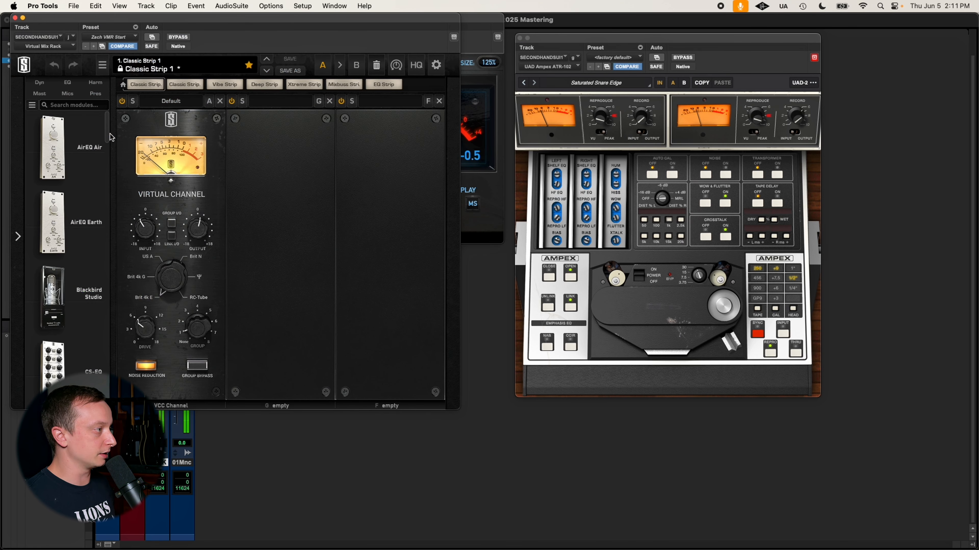
left_click_drag(267, 22, 726, 35)
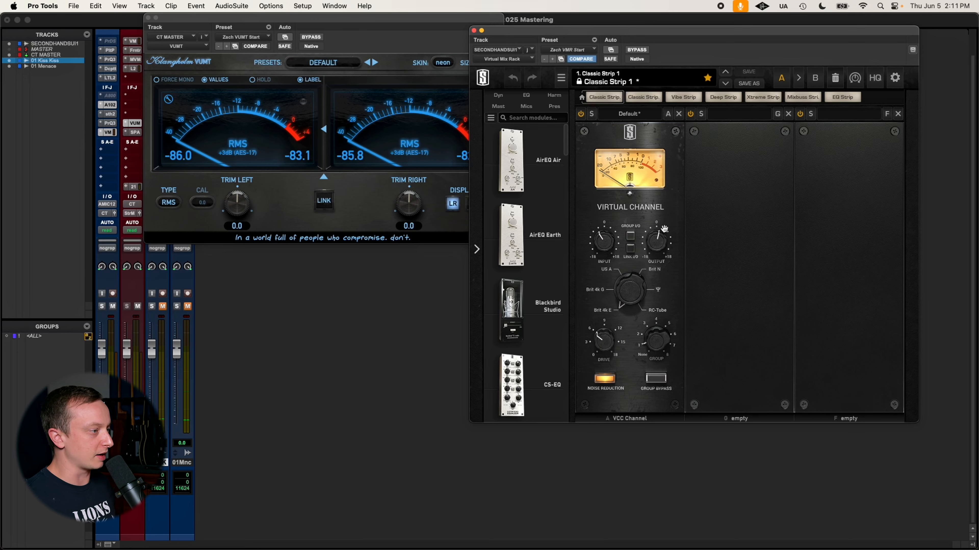
key("space")
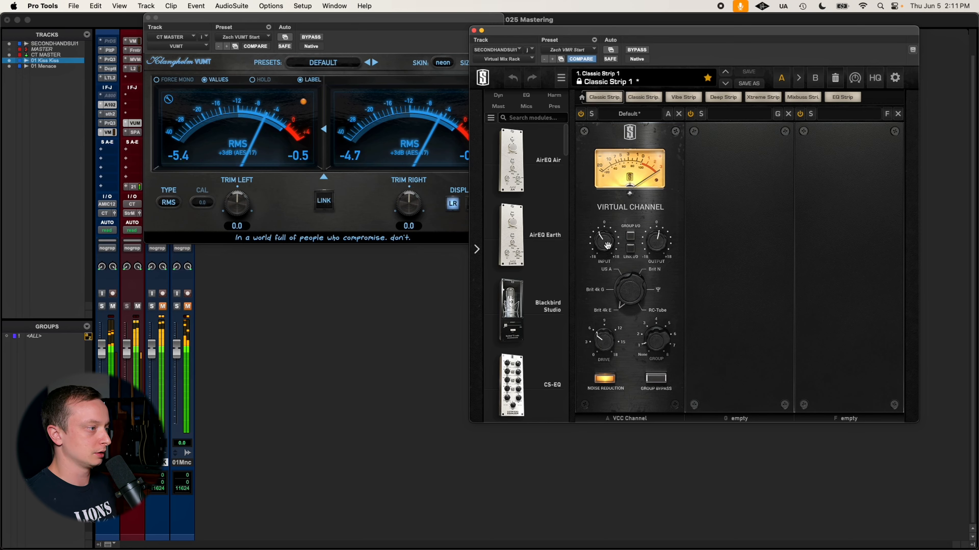
left_click(636, 50)
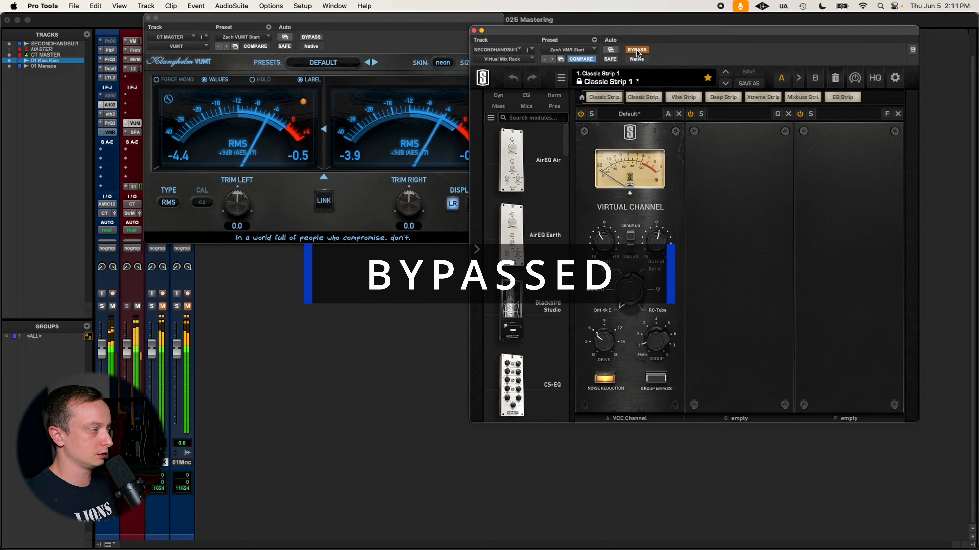
left_click(637, 50)
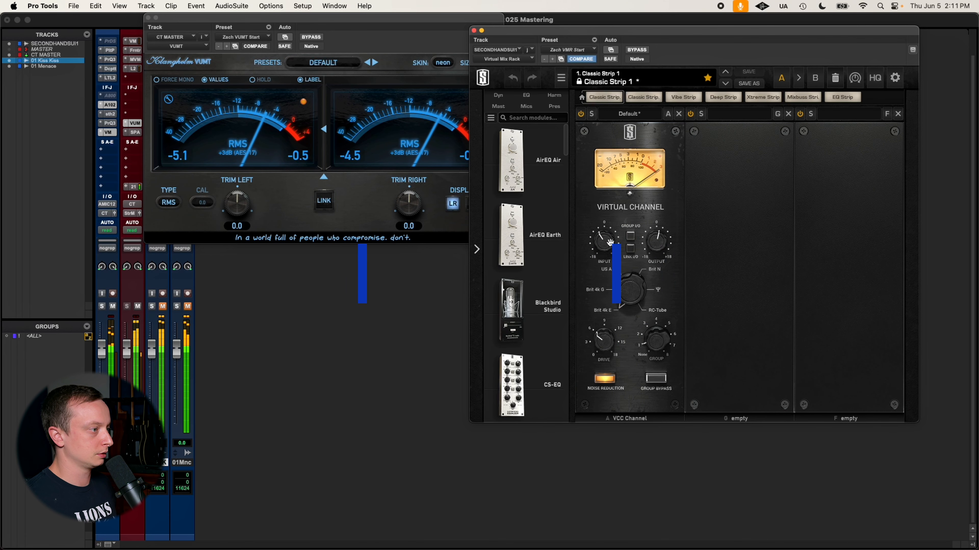
- Lower the input level of the Virtual Channel module in the Virtual Mix Rack during playback
mouse_move(606, 253)
scroll(606, 253, "up", 2)
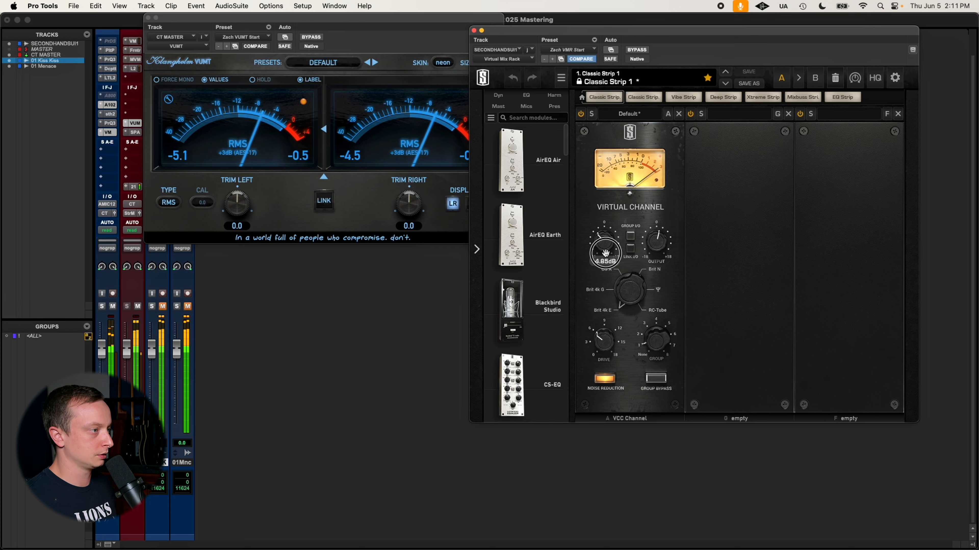
left_click_drag(605, 253, 606, 259)
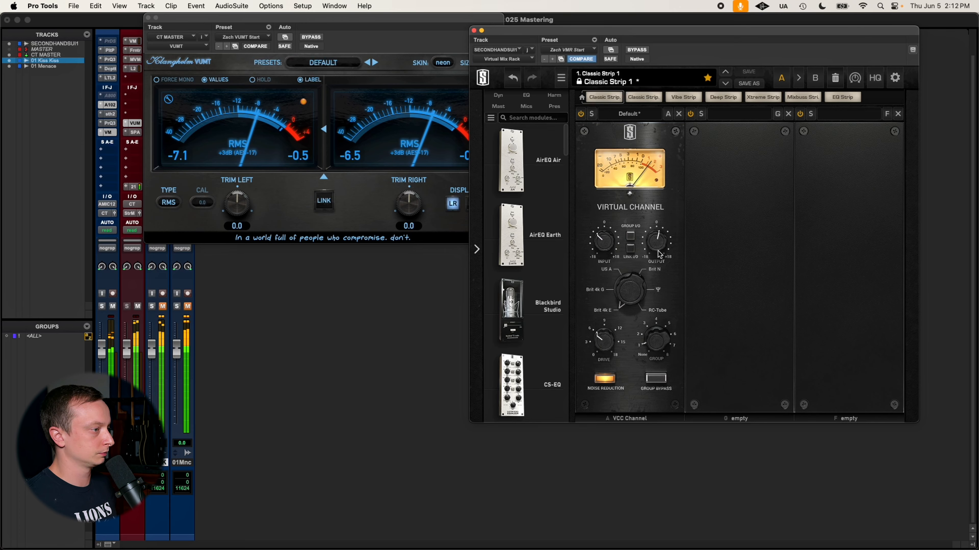
- Raise the Virtual Channel output to about +2.78 dB during playback and close the open plug-in windows
mouse_move(657, 250)
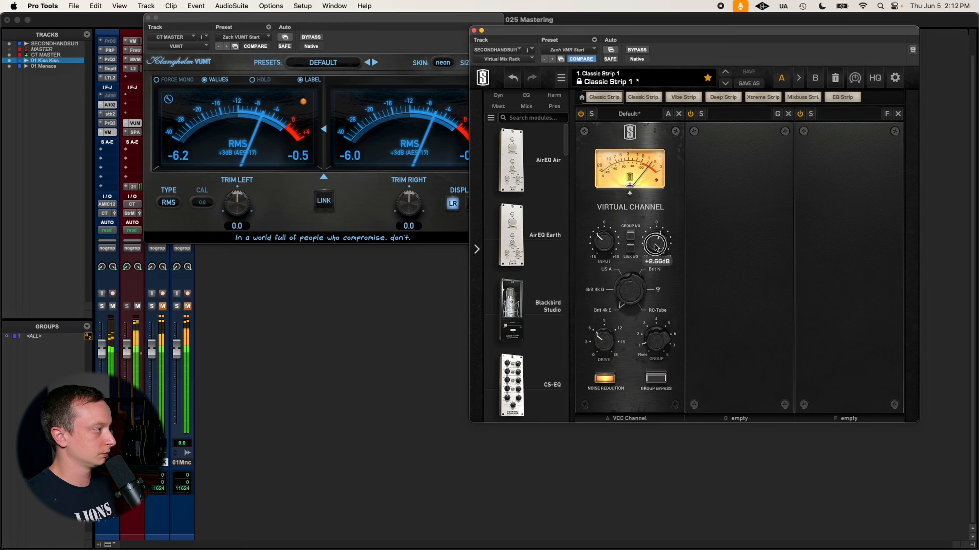
scroll(657, 246, "up", 2)
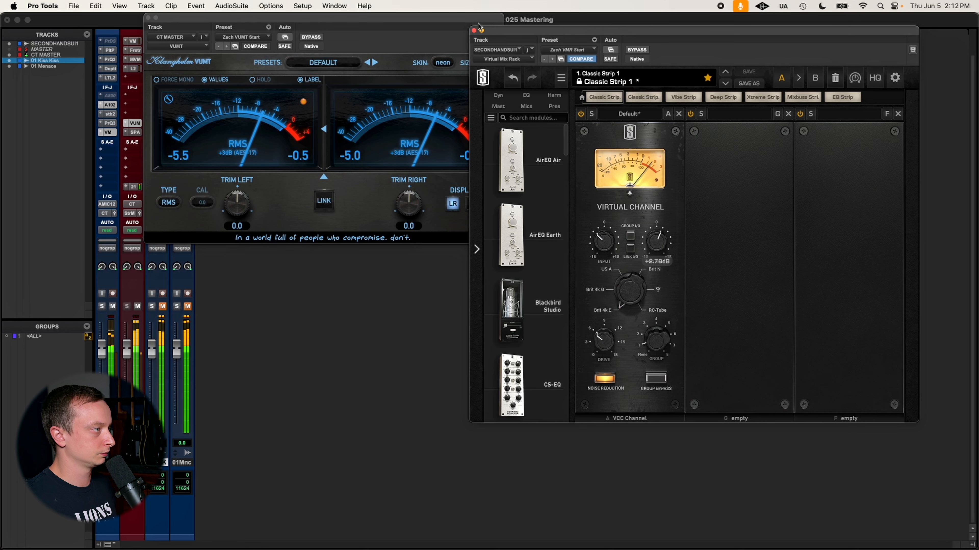
left_click(473, 31)
left_click(148, 18)
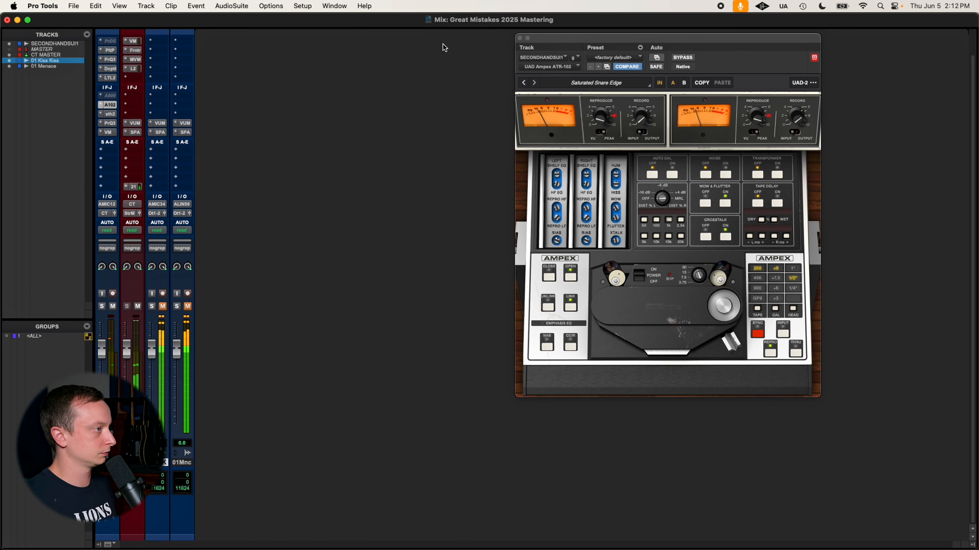
left_click(520, 38)
- Play the song from the start and open the CT MASTER track's VUMT and SPAN meters
key("super+equal")
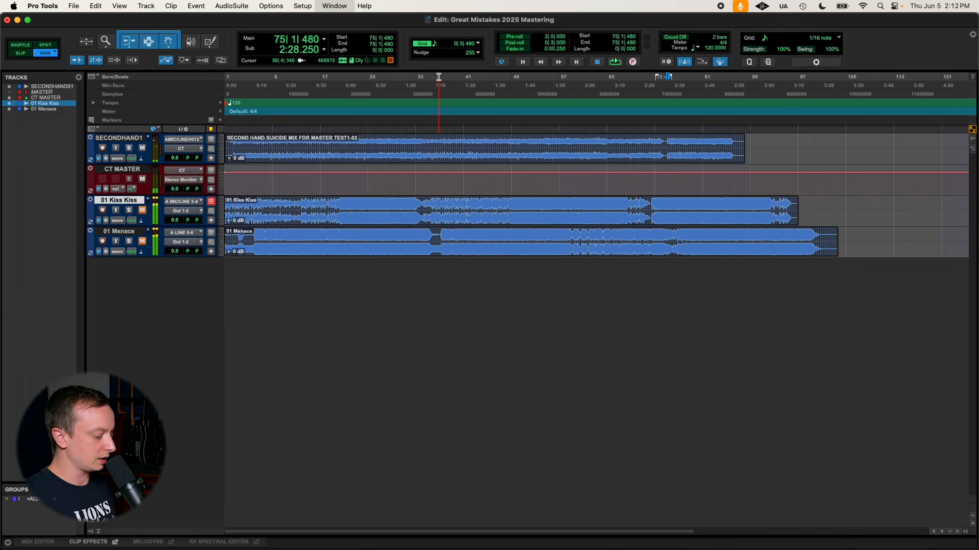
key("space")
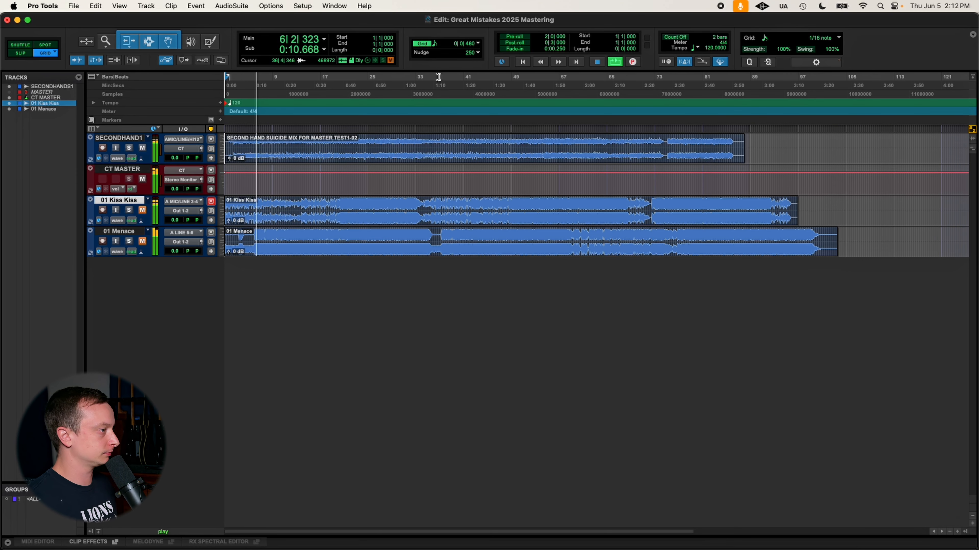
key("super+equal")
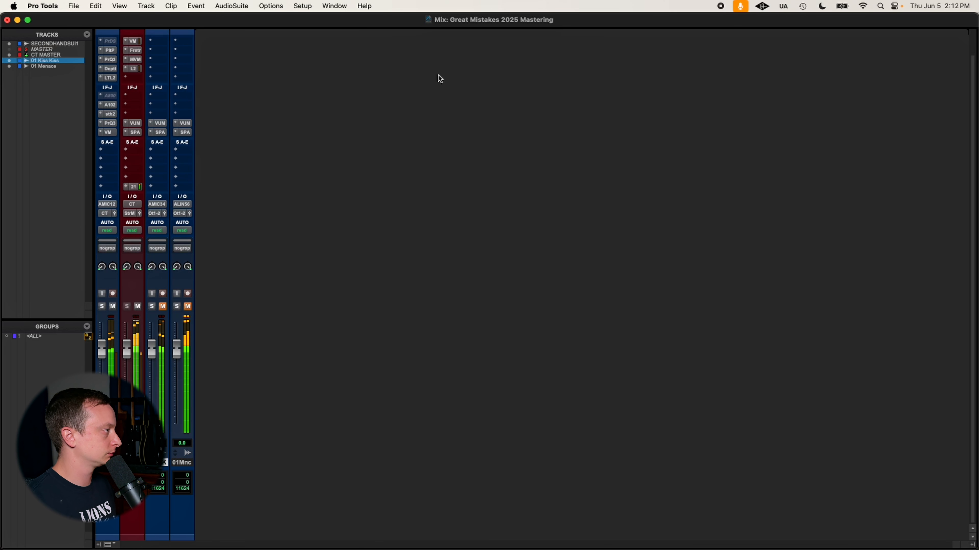
left_click(136, 124)
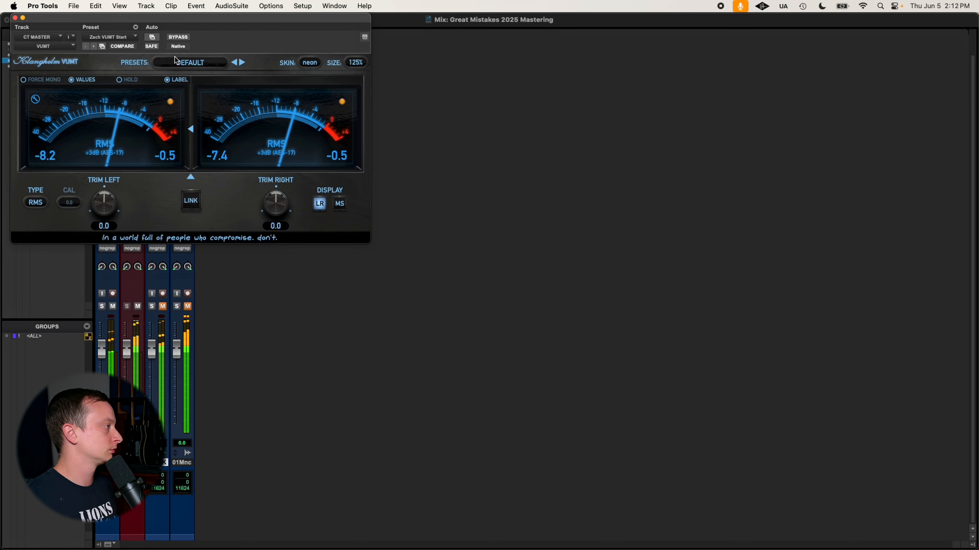
left_click(133, 132)
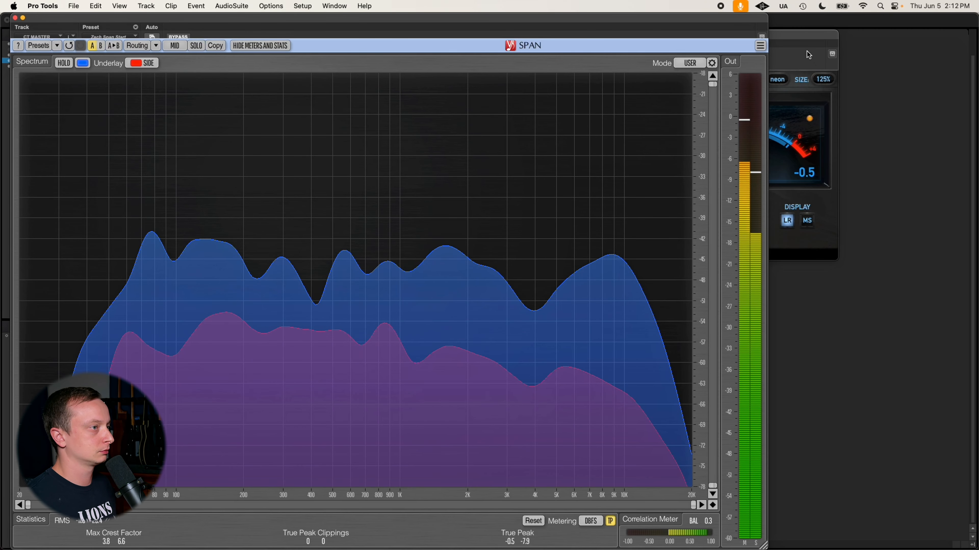
- Arrange the VUMT meter beside the SPAN analyzer so both can be read during playback
left_click_drag(802, 41, 923, 33)
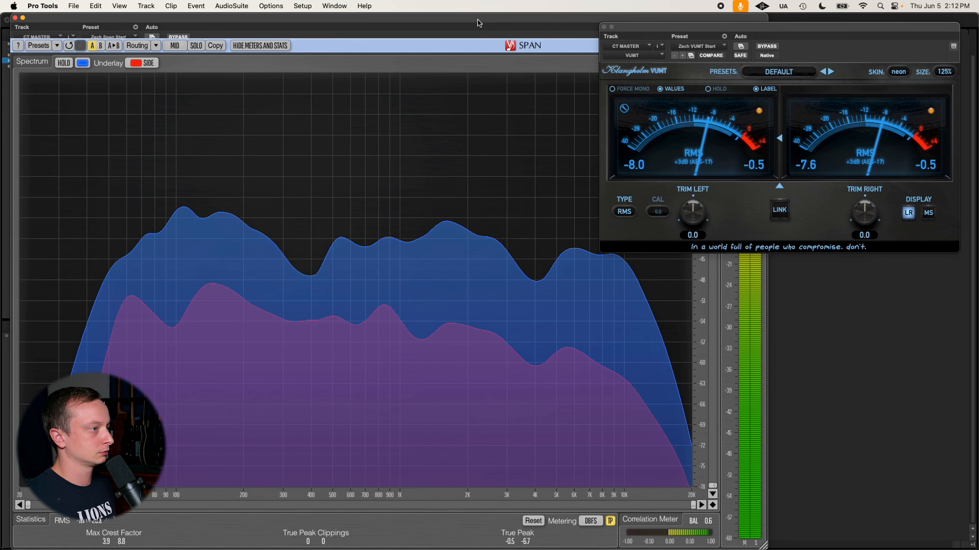
left_click_drag(484, 27, 553, 30)
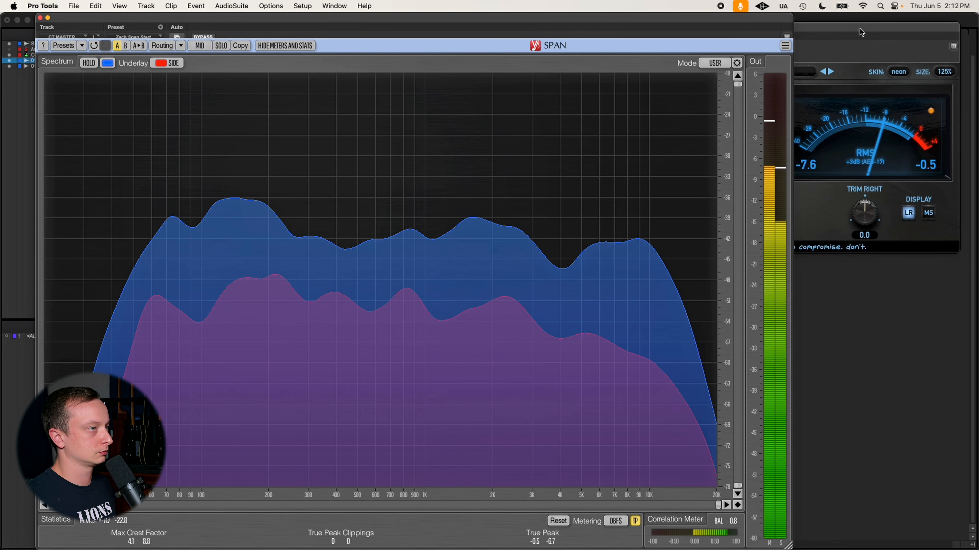
left_click(849, 28)
left_click_drag(849, 28, 864, 4)
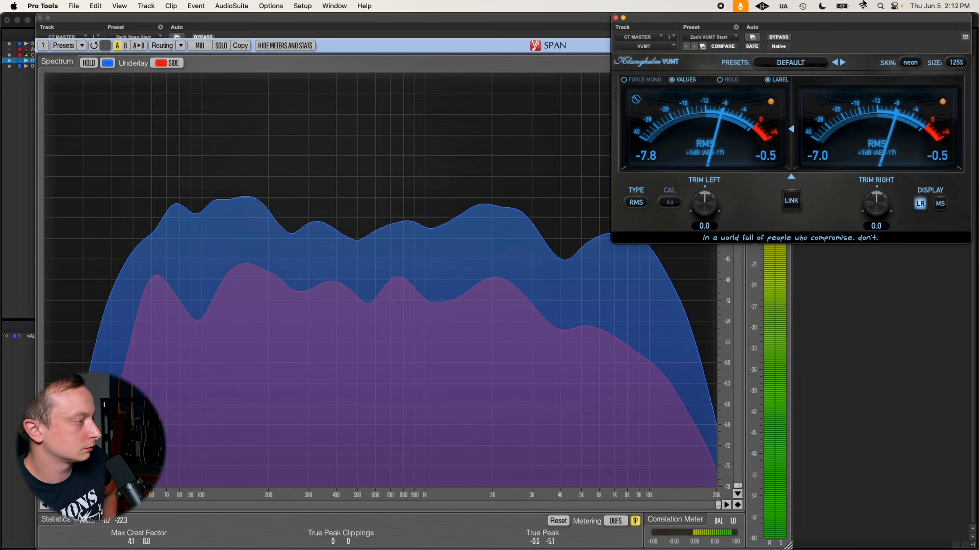
left_click_drag(475, 17, 453, 17)
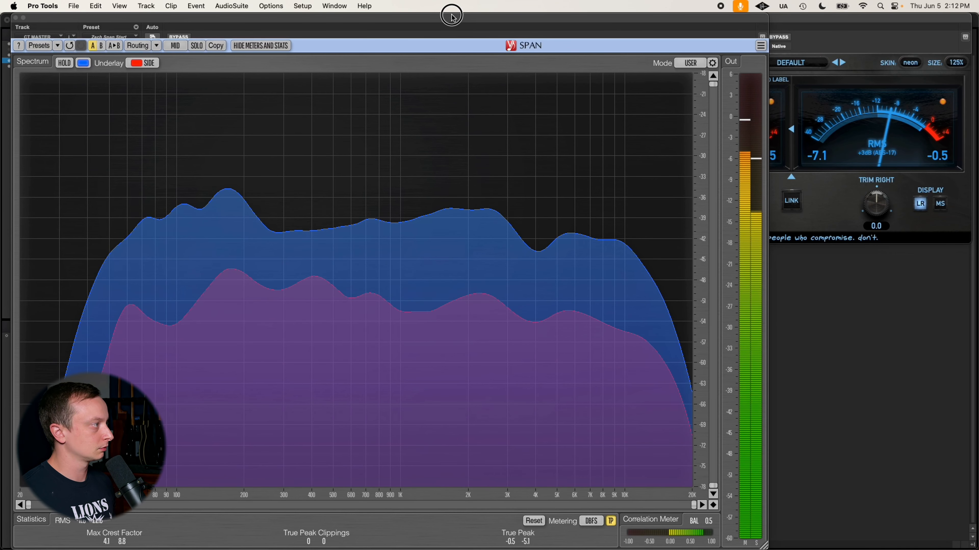
- Examine the master's spectrum around 2.5 kHz and its RMS level, stop playback, and close SPAN
left_click(839, 20)
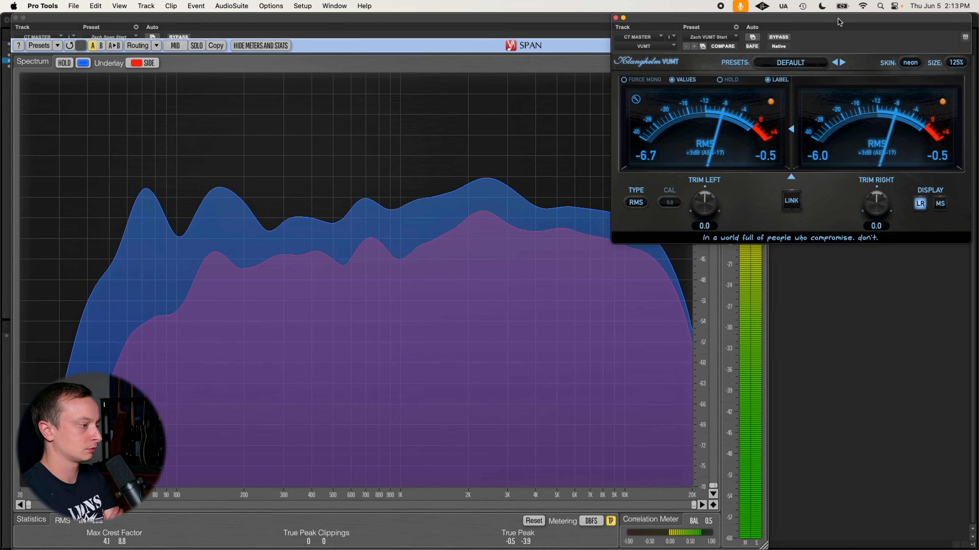
left_click_drag(482, 174, 488, 176)
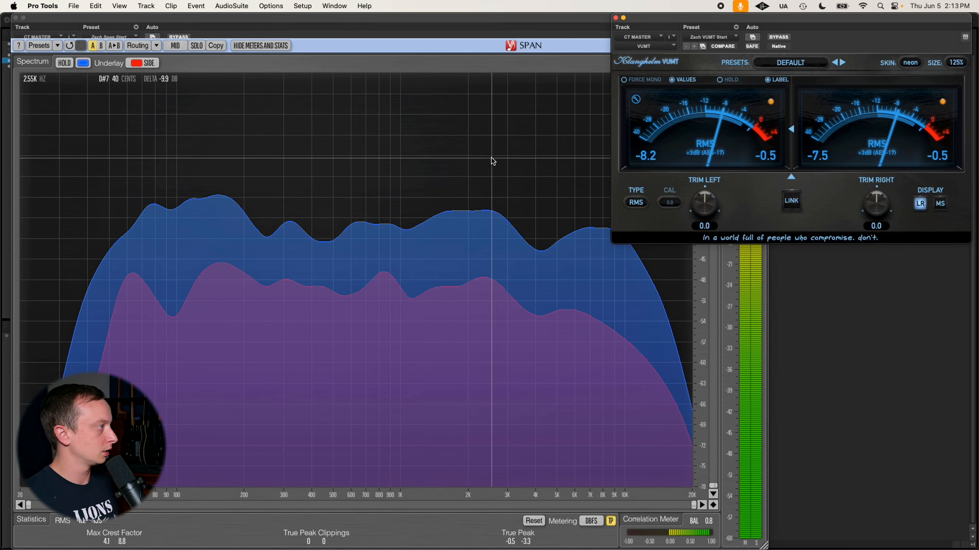
key("space")
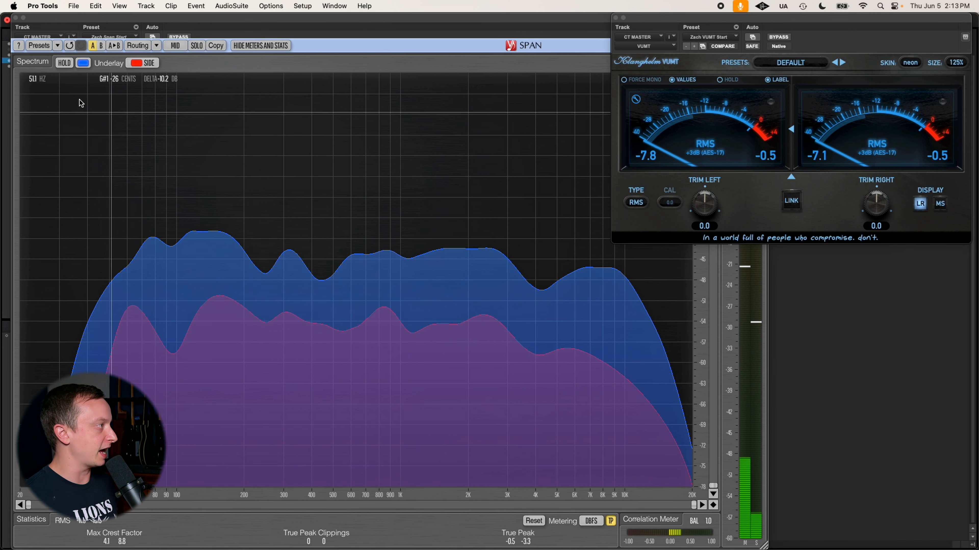
left_click(18, 24)
left_click(16, 18)
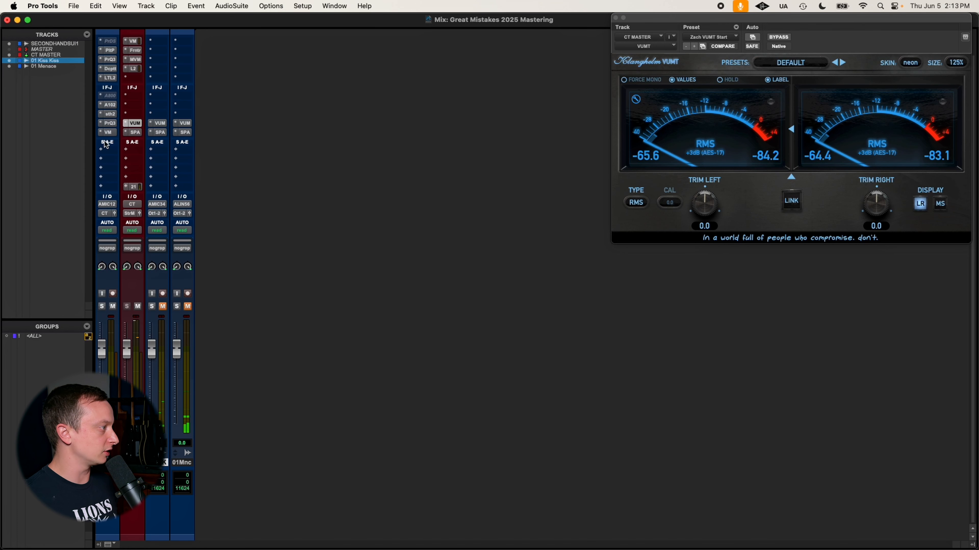
- Play the song from around bar 75 with the SECONDHAND track's FabFilter Pro-Q 3 open for editing
left_click(108, 124)
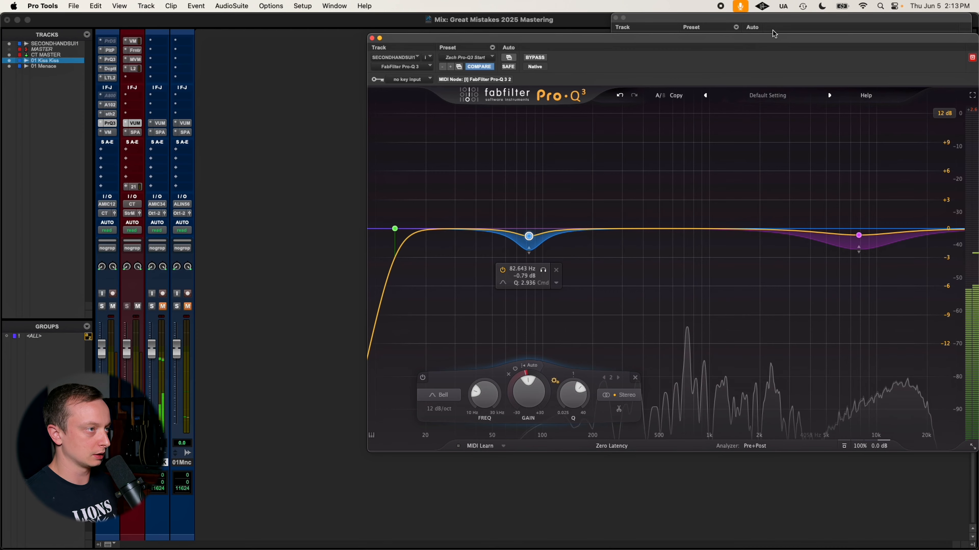
left_click_drag(770, 34, 680, 53)
key("space")
key("super+equal")
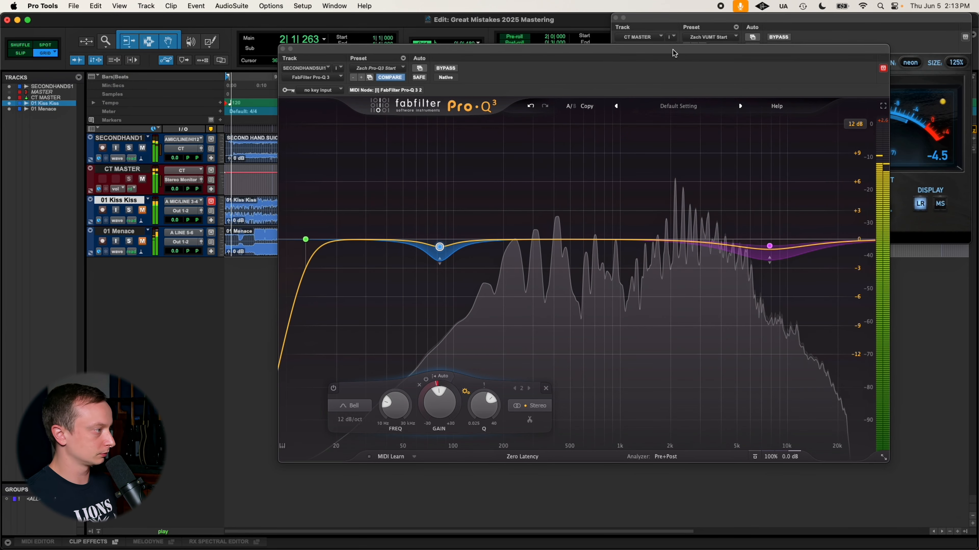
left_click(284, 49)
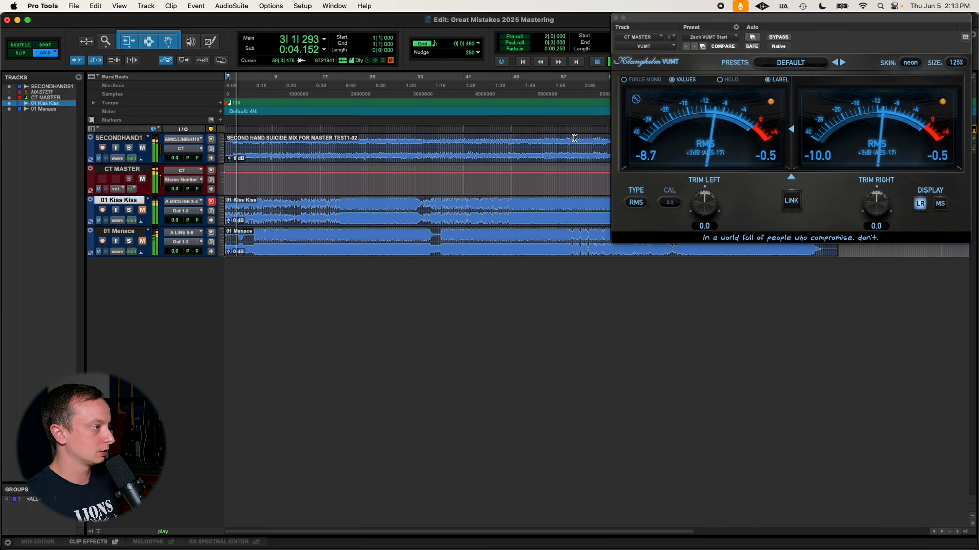
left_click(332, 142)
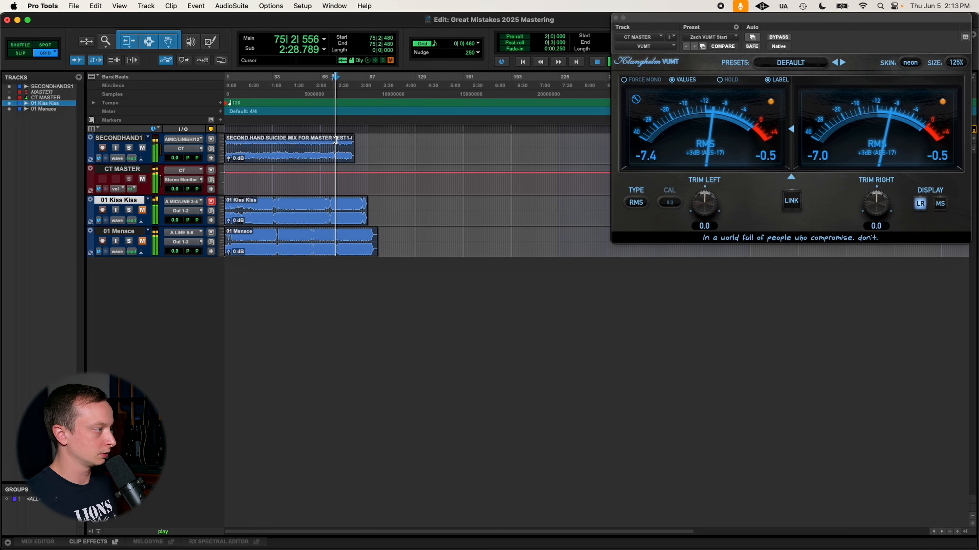
key("super+equal")
left_click(115, 124)
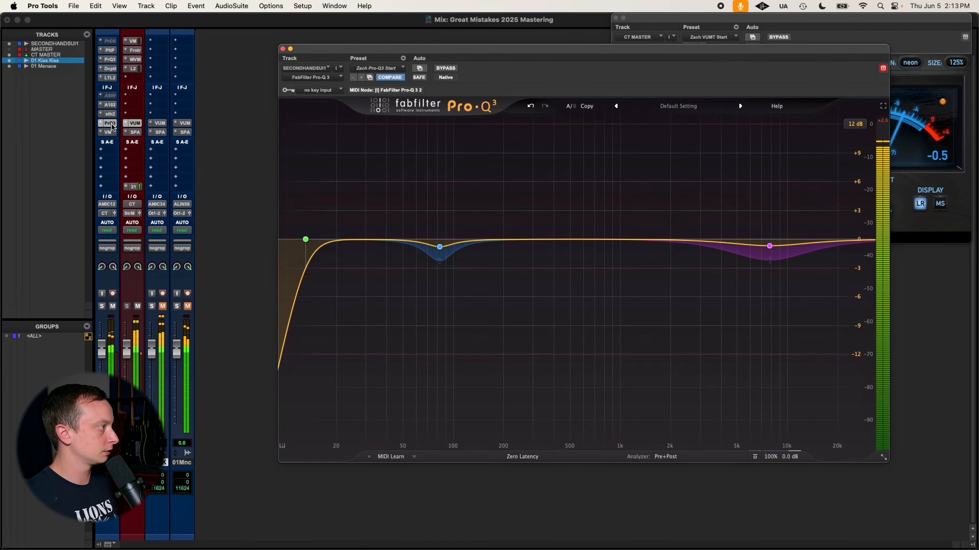
- Add a dynamic bell band in Pro-Q 3 at about 2715 Hz with -0.88 dB gain and a Q of about 4.6
left_click_drag(555, 240, 690, 150)
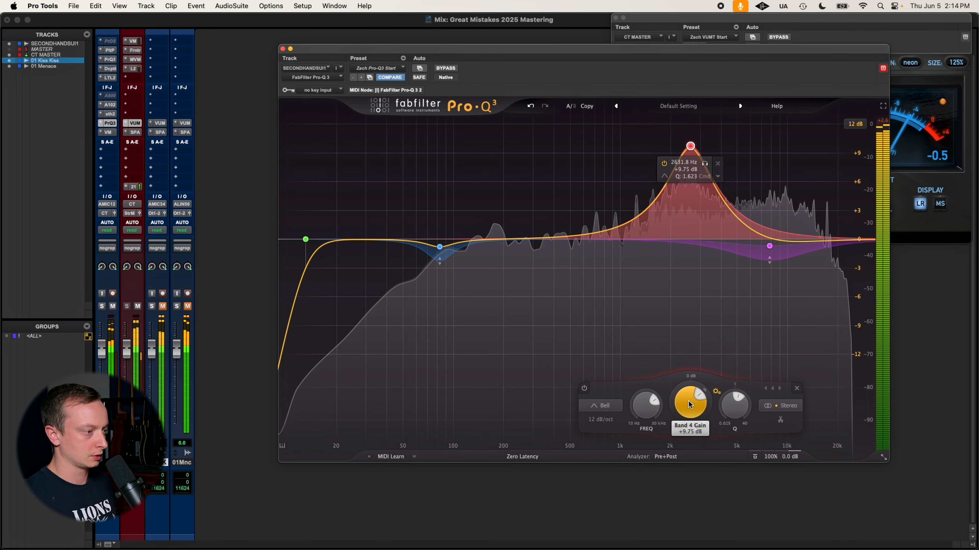
left_click_drag(690, 403, 690, 458)
left_click(718, 271)
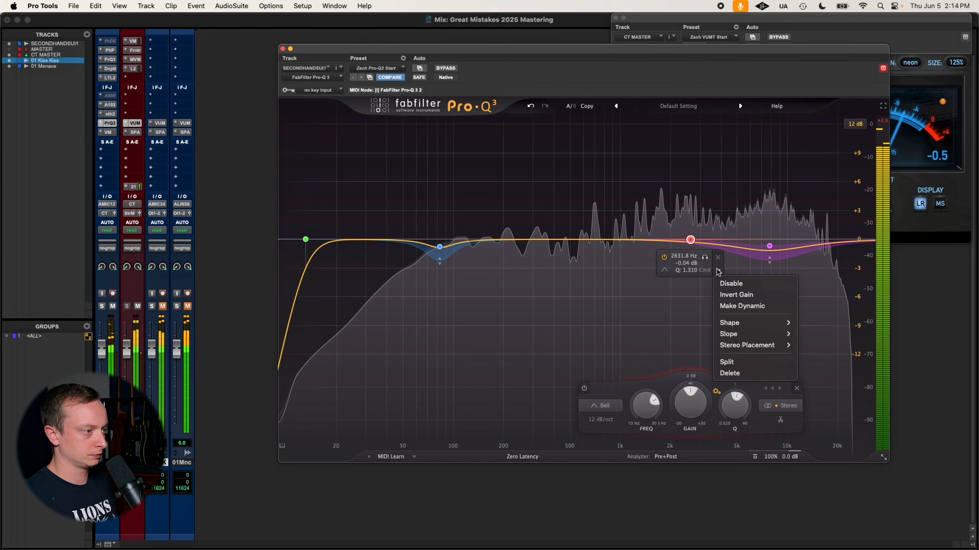
left_click(730, 308)
left_click_drag(709, 275, 710, 278)
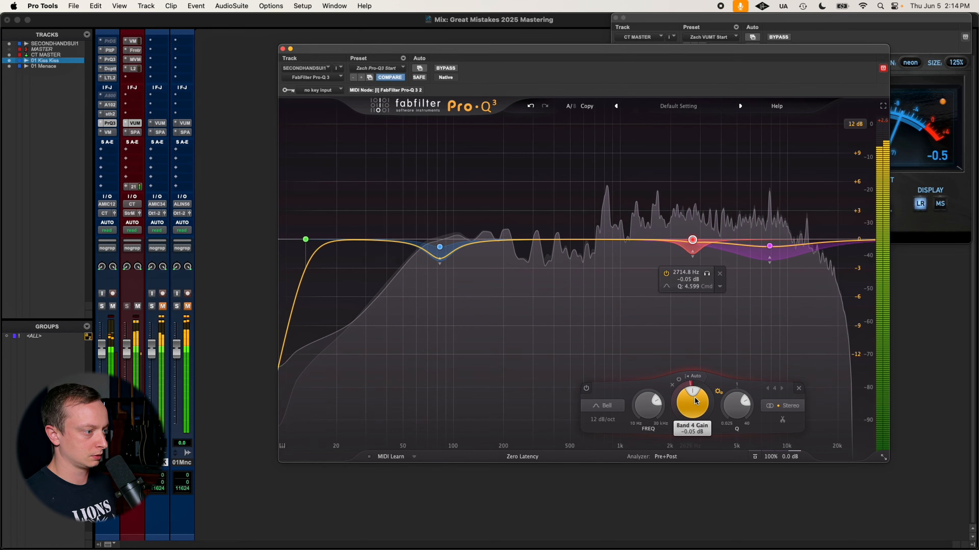
left_click_drag(694, 410, 693, 417)
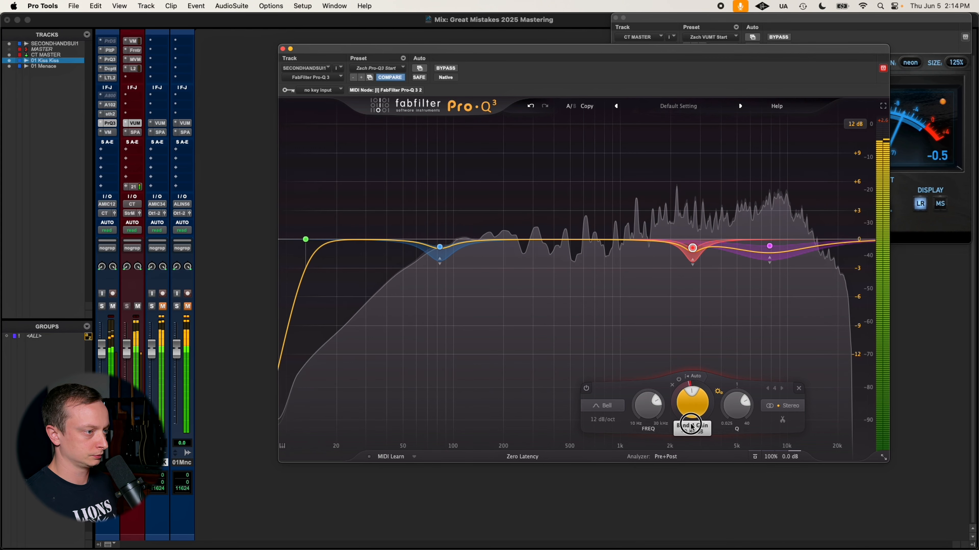
- Compare playback with the new dynamic band disabled and enabled, and shift its frequency slightly higher
left_click(664, 283)
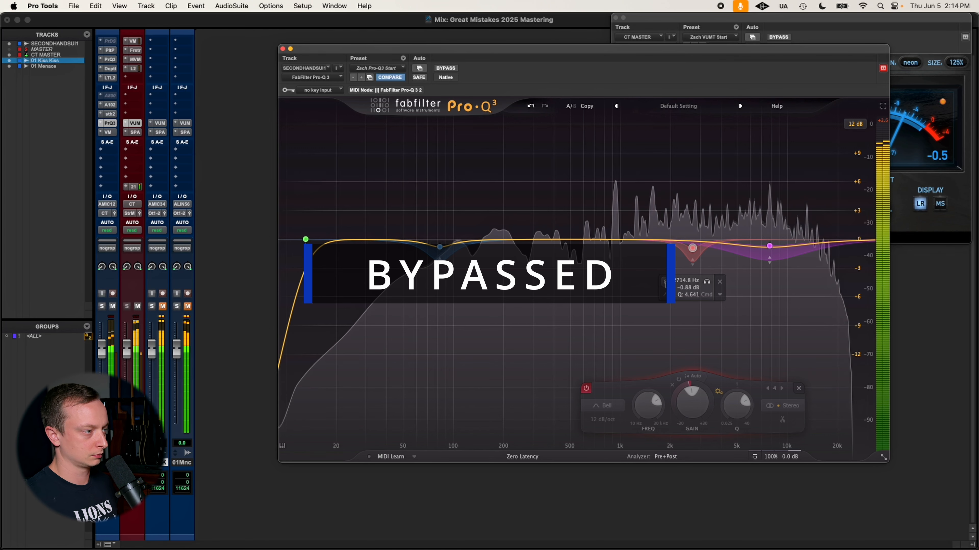
left_click(666, 283)
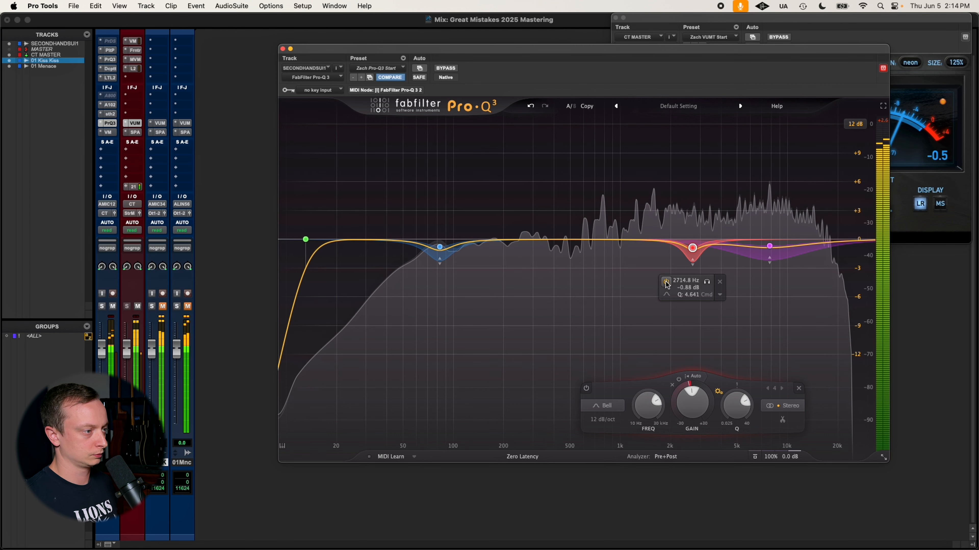
left_click_drag(706, 281, 716, 284)
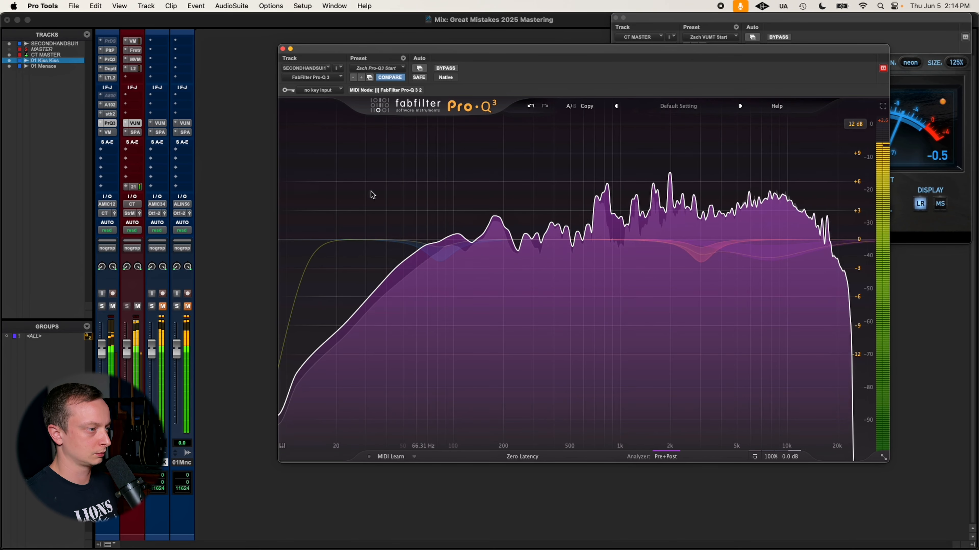
mouse_move(360, 151)
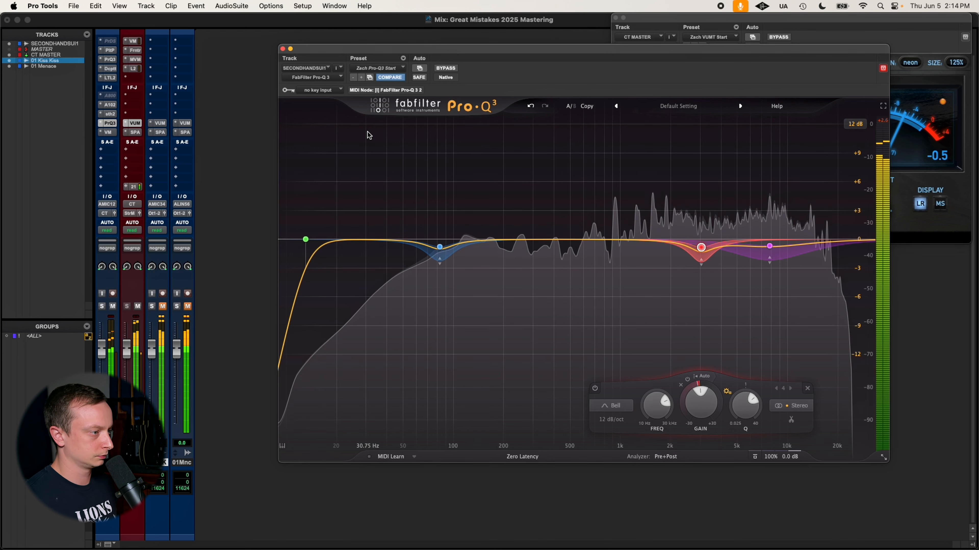
left_click(282, 48)
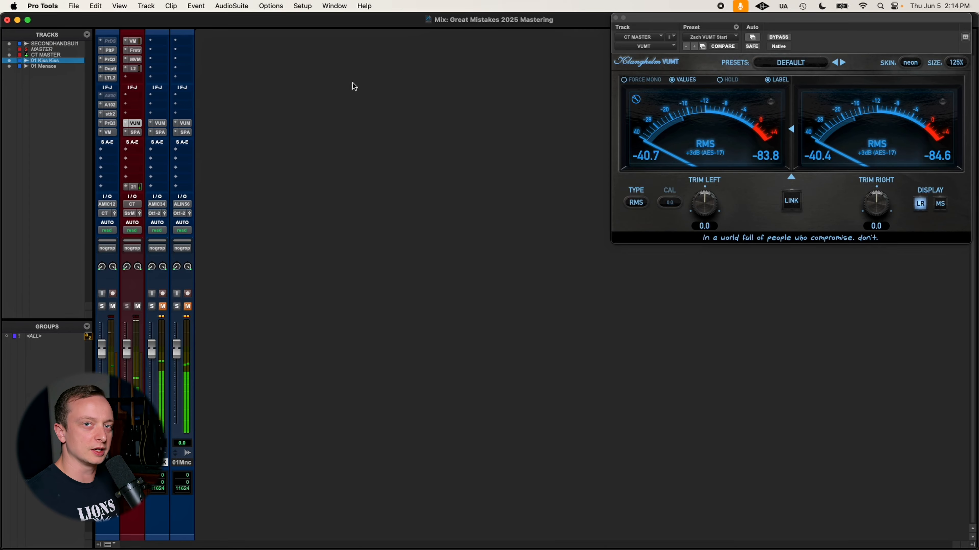
- Check the SECONDHAND track's Virtual Mix Rack level beside the VUMT meter during playback from the song's start
key("super+equal")
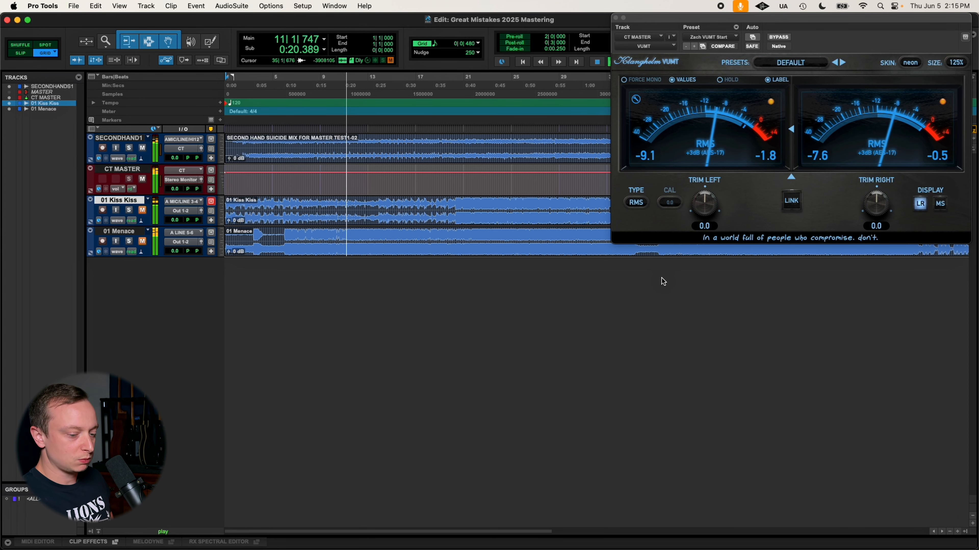
key("super+equal")
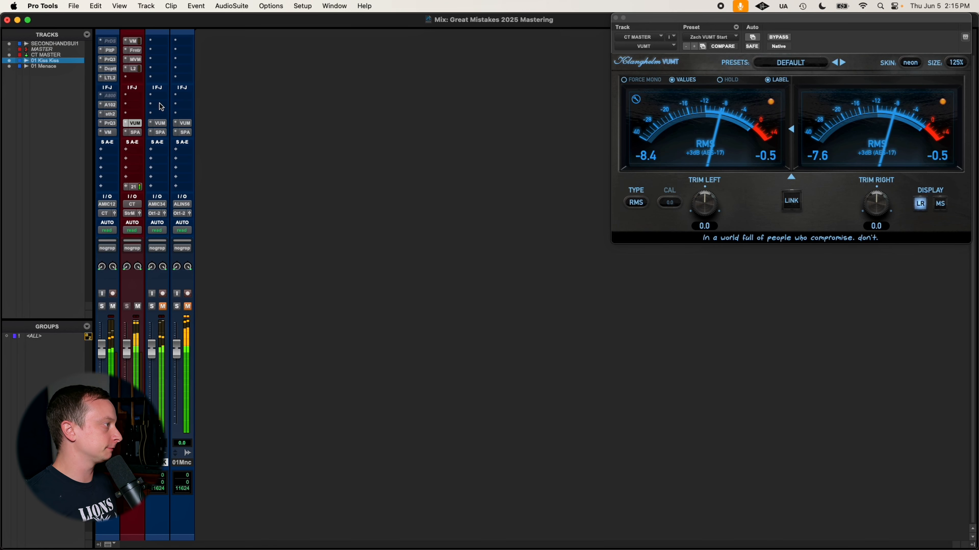
left_click(108, 133)
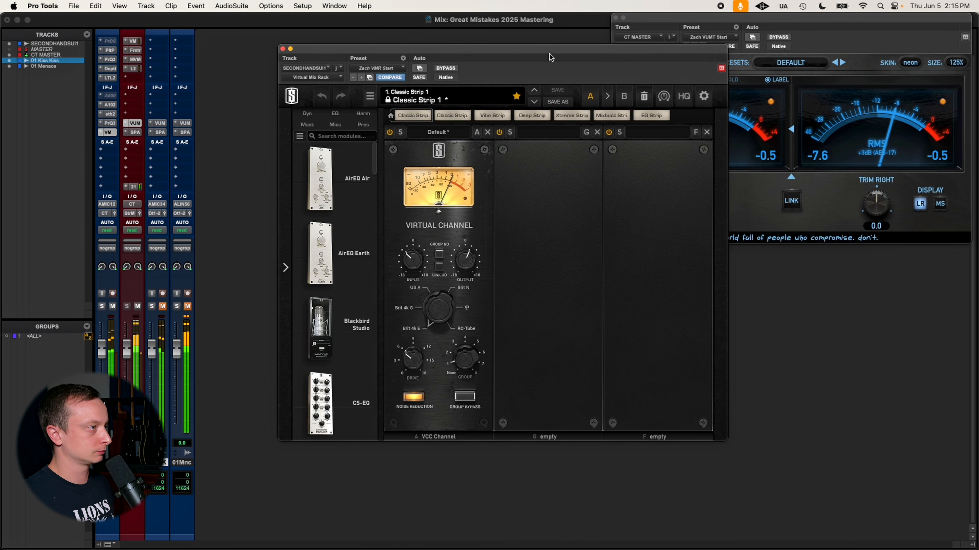
left_click_drag(551, 57, 424, 26)
key("super+equal")
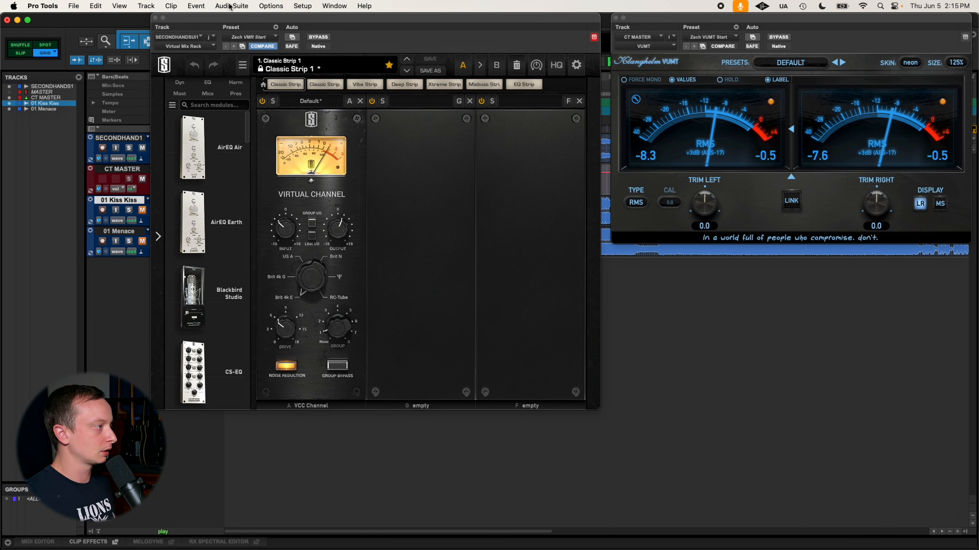
left_click(156, 18)
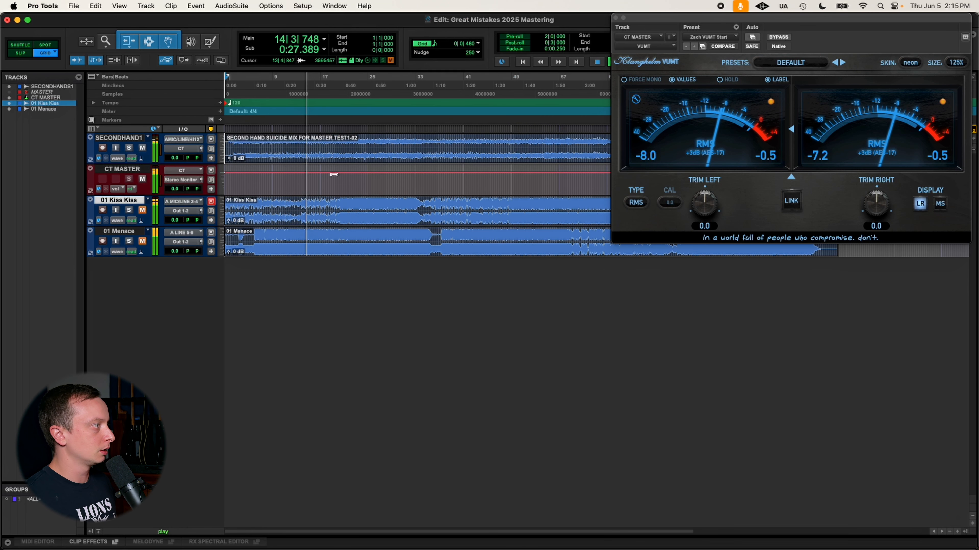
- Play the song from around bar 75 and check its loudness on the VUMT meter
left_click(446, 139)
key("space")
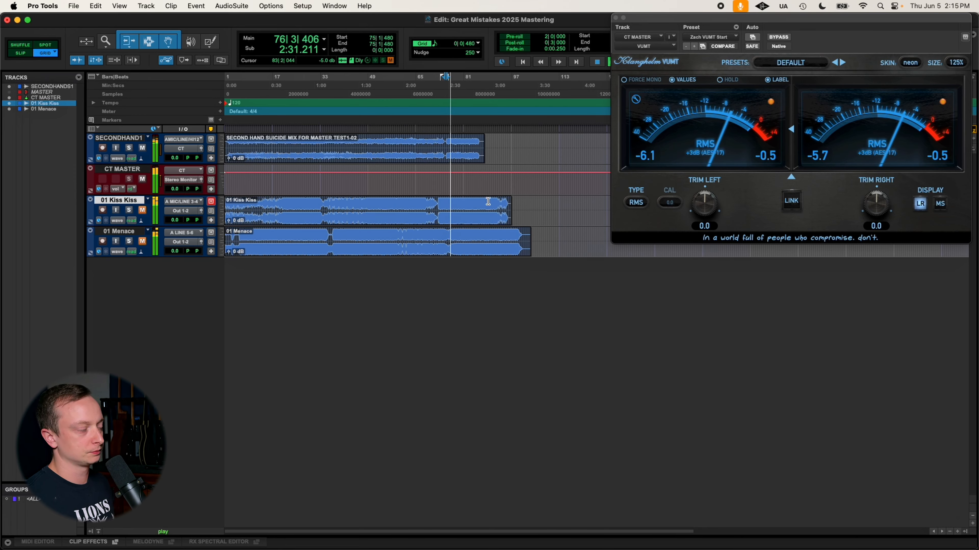
key("space")
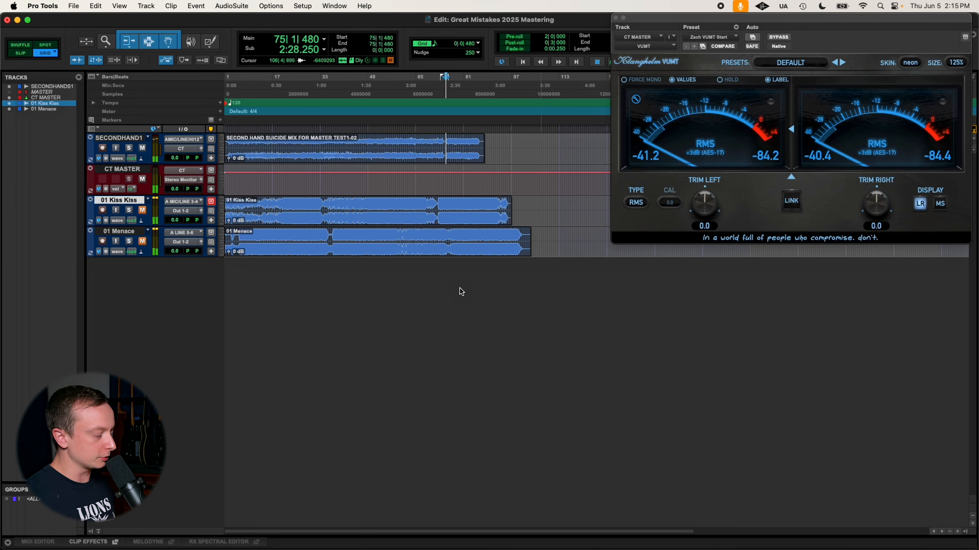
- Set the Virtual Channel output in the SECONDHAND track's Virtual Mix Rack to +3.33 dB during playback
key("super+equal")
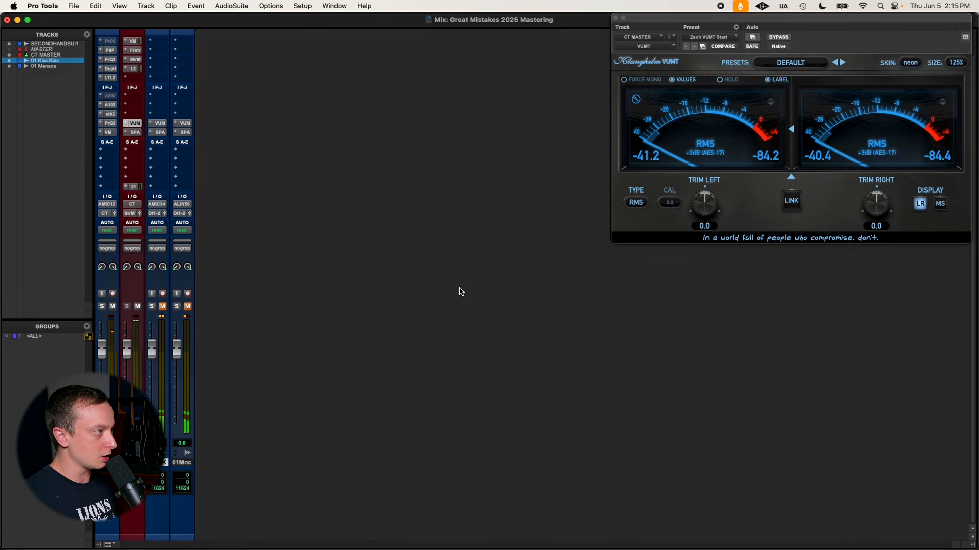
left_click(107, 132)
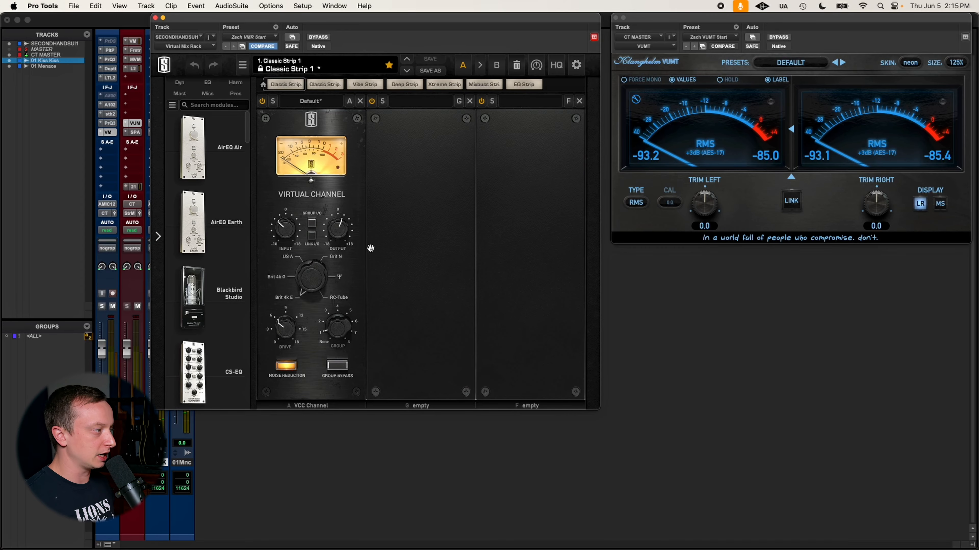
key("space")
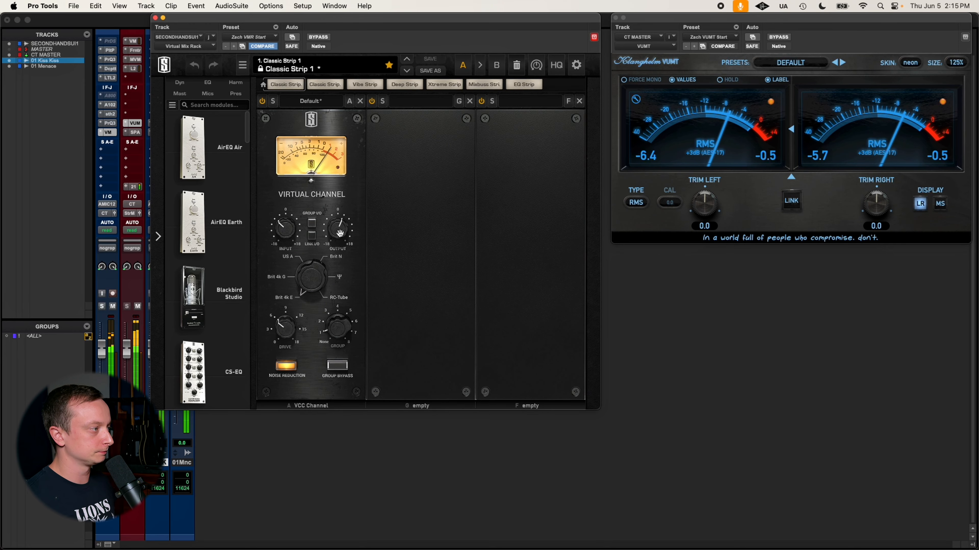
left_click_drag(339, 234, 339, 230)
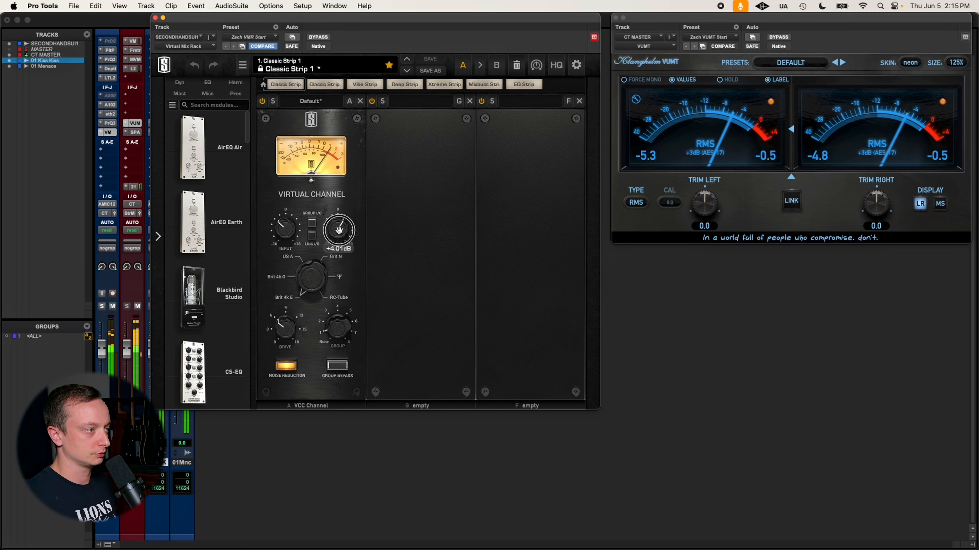
left_click_drag(339, 230, 339, 234)
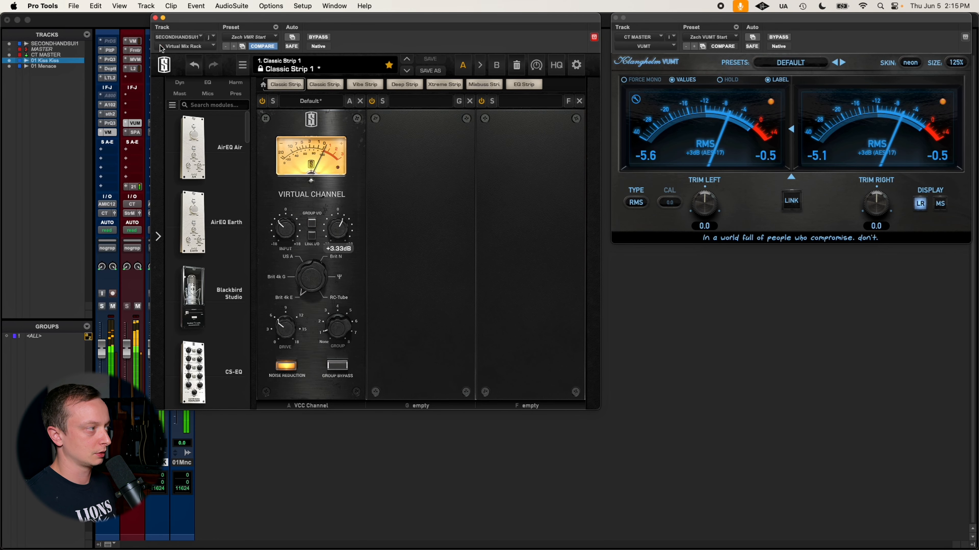
left_click(155, 18)
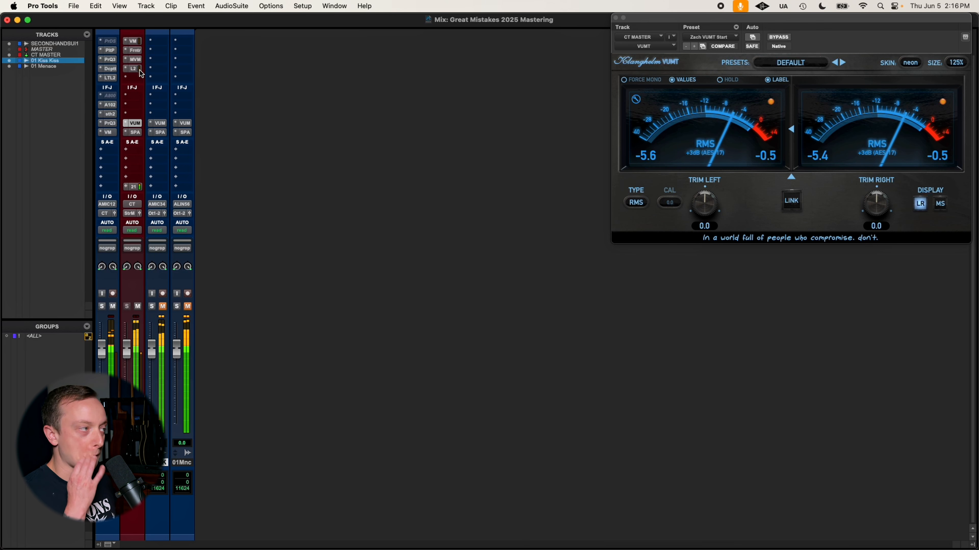
- Check the Manley Variable Mu compressor and the Frontier limiter on CT MASTER during playback
left_click(136, 60)
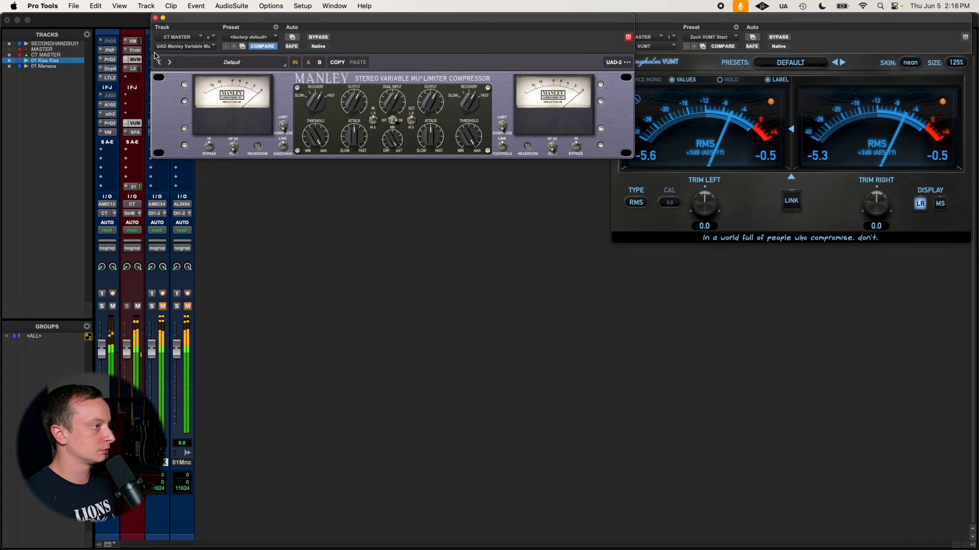
left_click(155, 18)
left_click(139, 51)
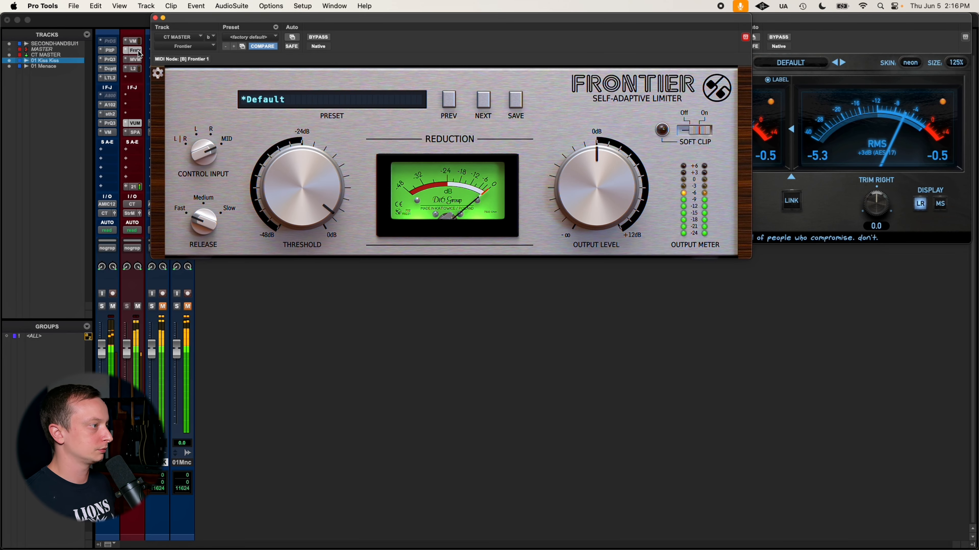
left_click(163, 19)
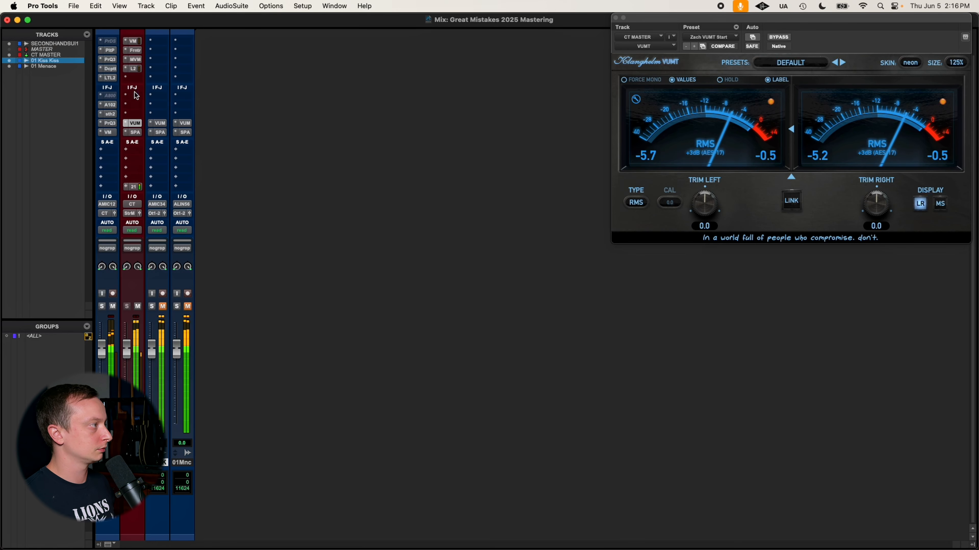
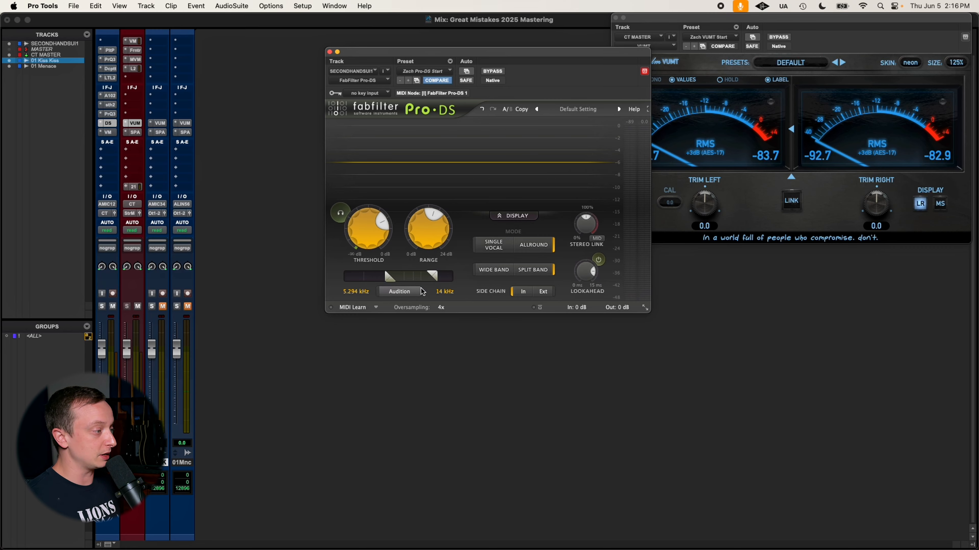
- Set the Pro-DS band to 6.49–12.04 kHz on the SECONDHAND track while auditioning it, and raise the threshold slightly
left_click(400, 292)
key("space")
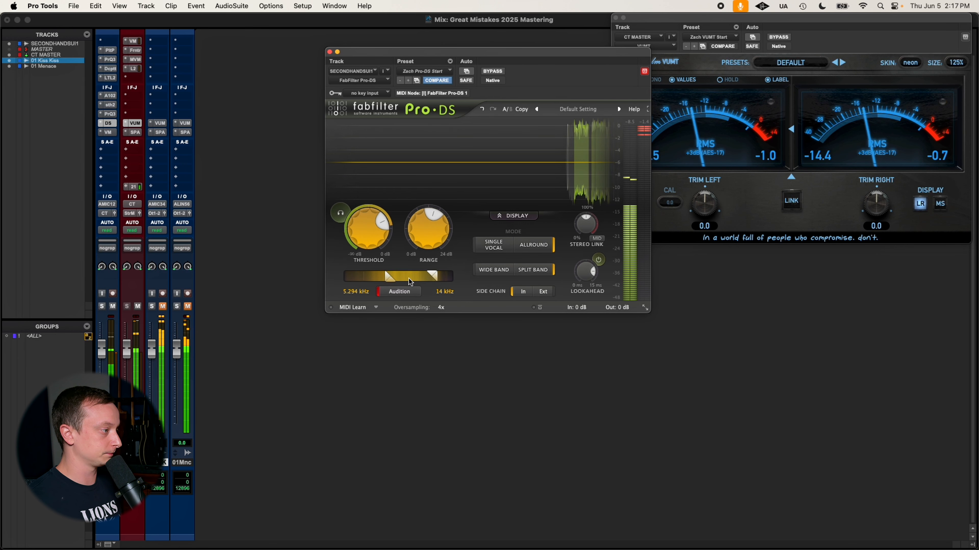
left_click_drag(409, 279, 442, 280)
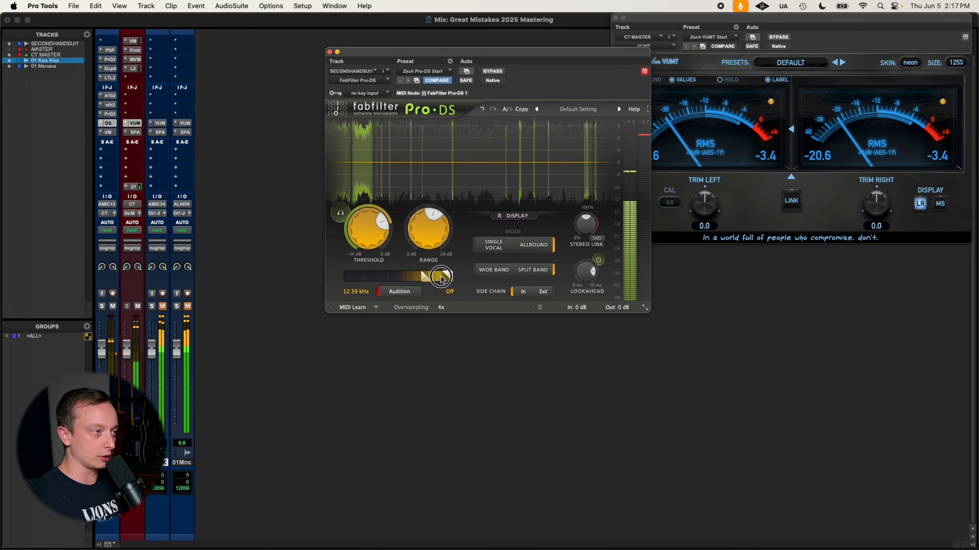
left_click_drag(442, 280, 415, 281)
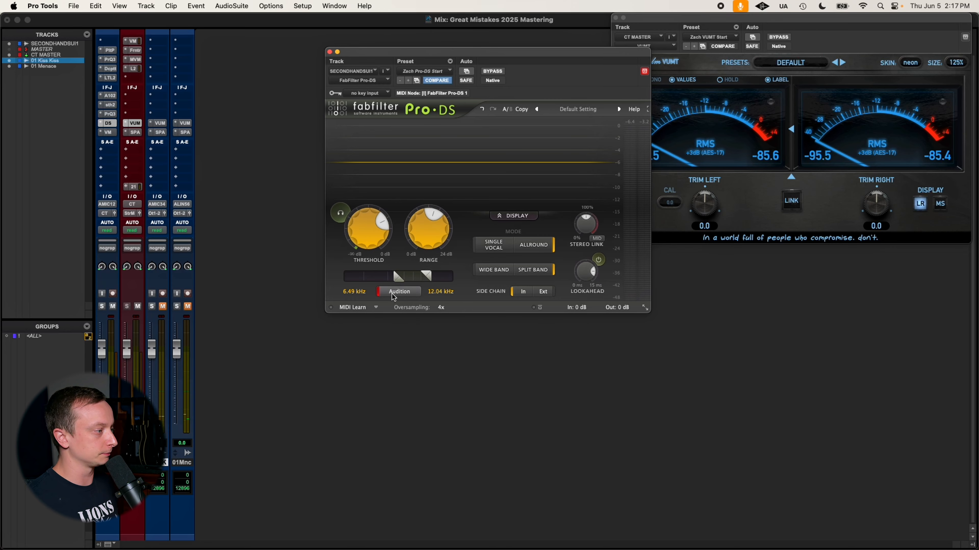
key("space")
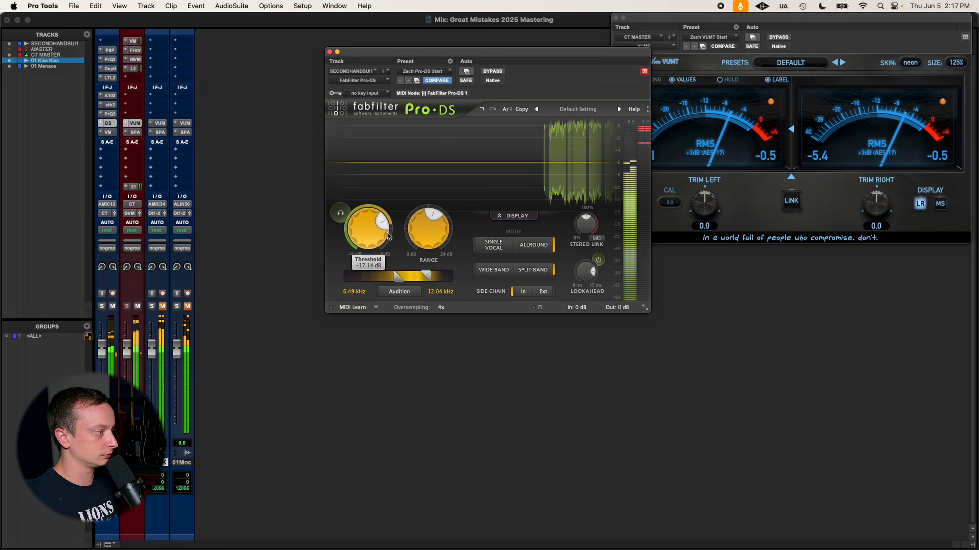
mouse_move(366, 230)
left_mouse_down()
mouse_move(365, 218)
mouse_move(367, 249)
left_mouse_up()
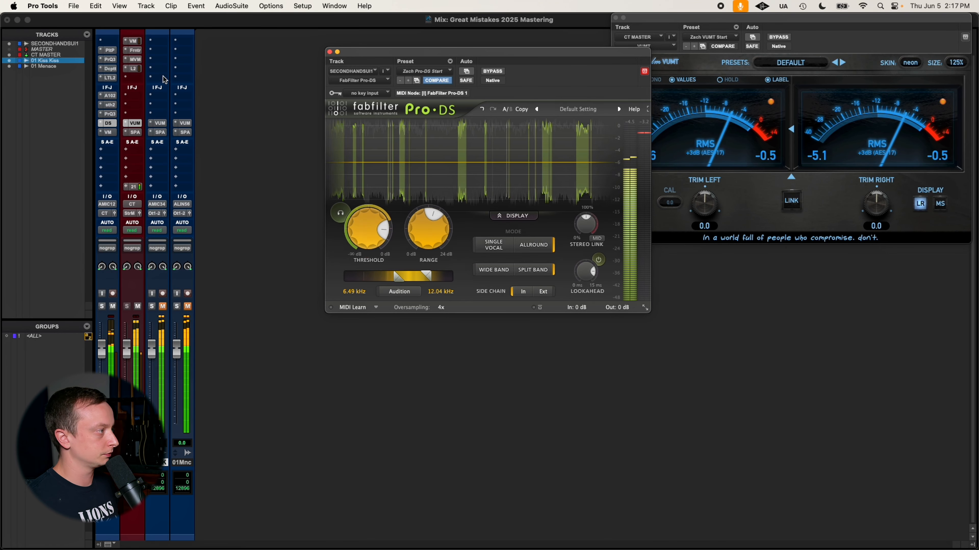
- Set the attack of the Pro-L 2 limiter on CT MASTER to 10 seconds and compare its limiting with the VUMT level
left_click(135, 70)
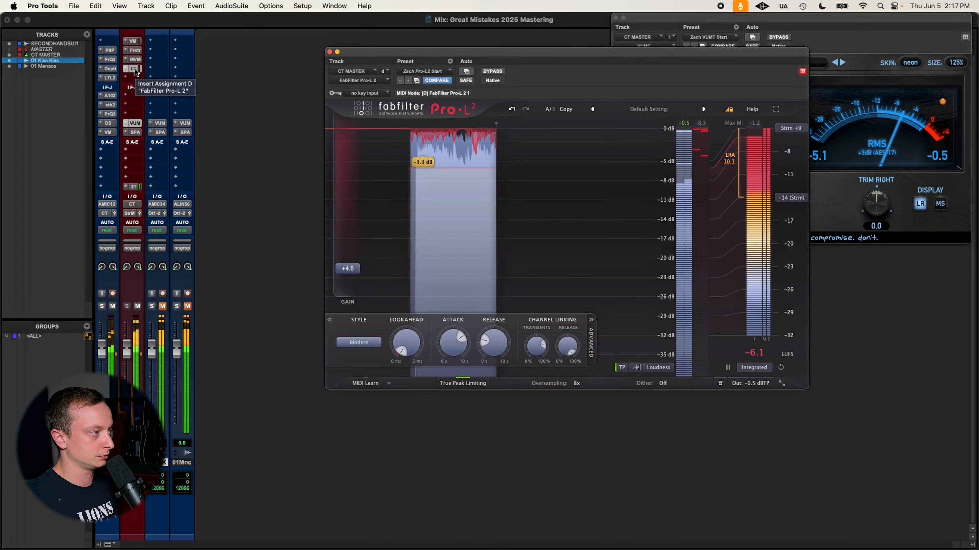
left_click_drag(453, 341, 444, 298)
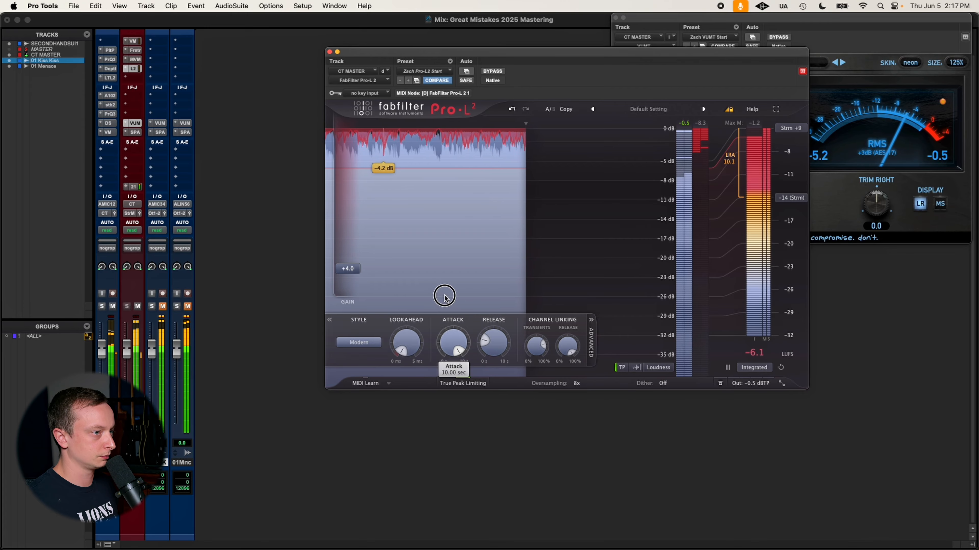
mouse_move(349, 270)
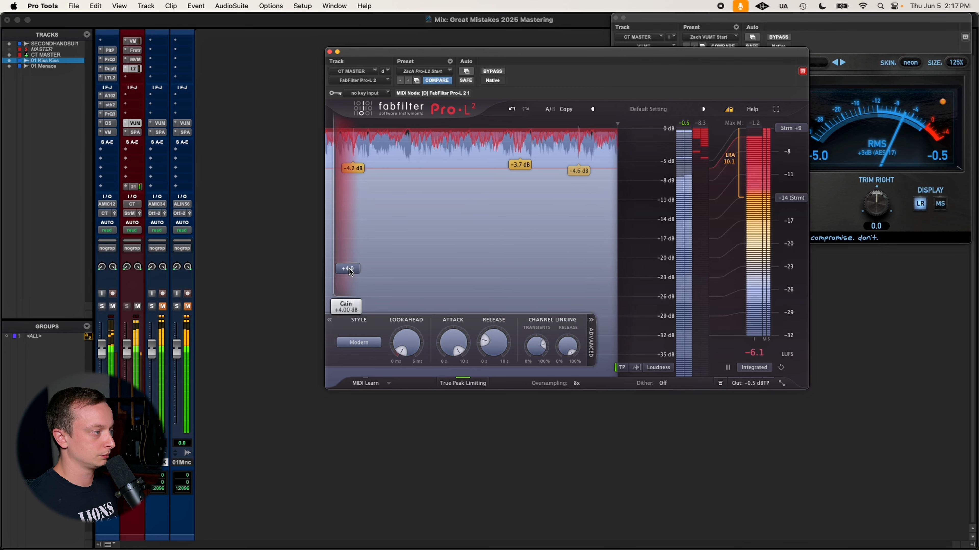
left_click_drag(504, 55, 354, 44)
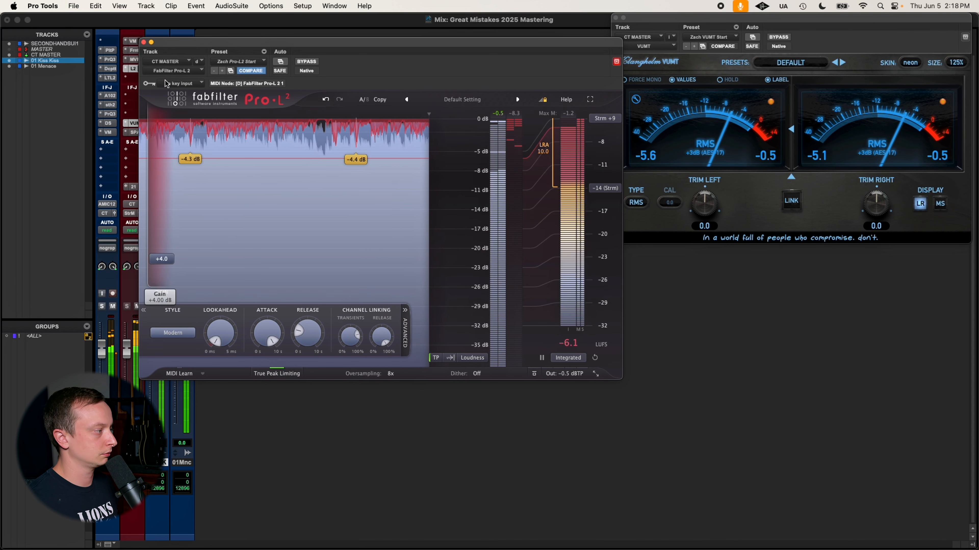
left_click(143, 41)
key("space")
- Play the song from its start and examine the CT MASTER spectrum in SPAN alongside the VUMT loudness
key("super+equal")
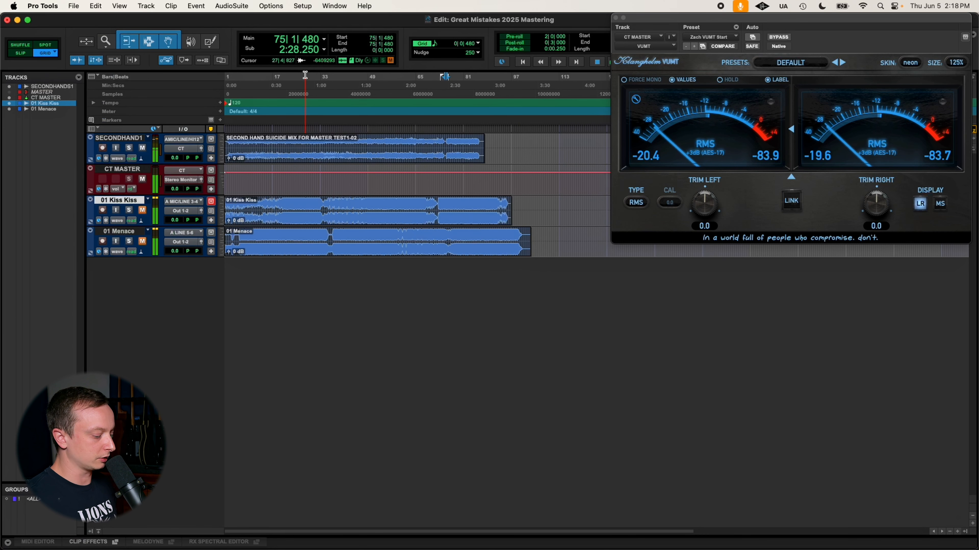
key("space")
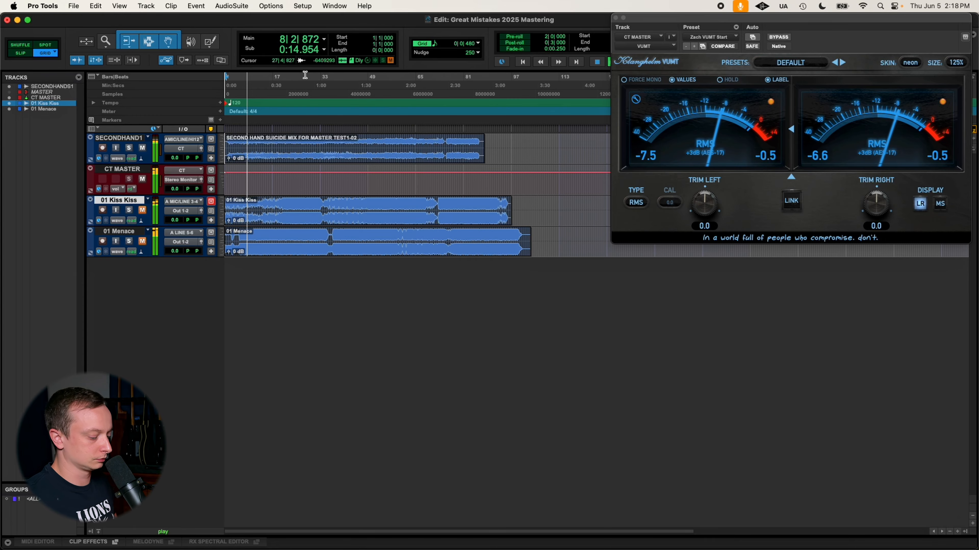
key("super+equal")
left_click(133, 133)
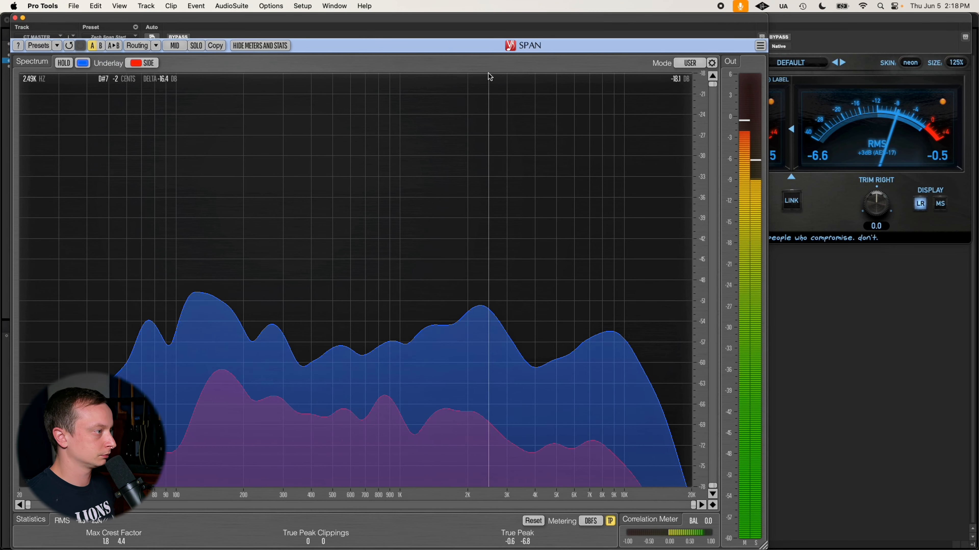
left_click(826, 21)
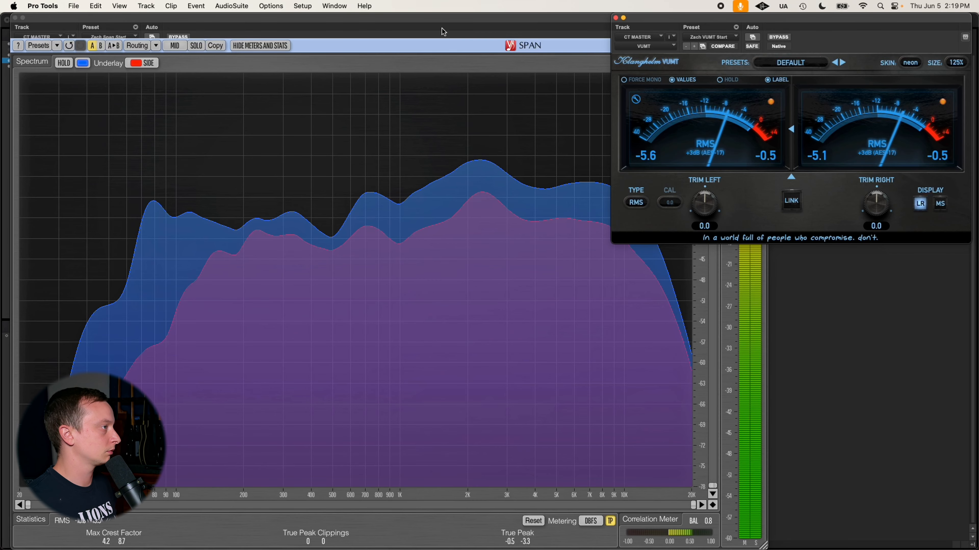
left_click(16, 18)
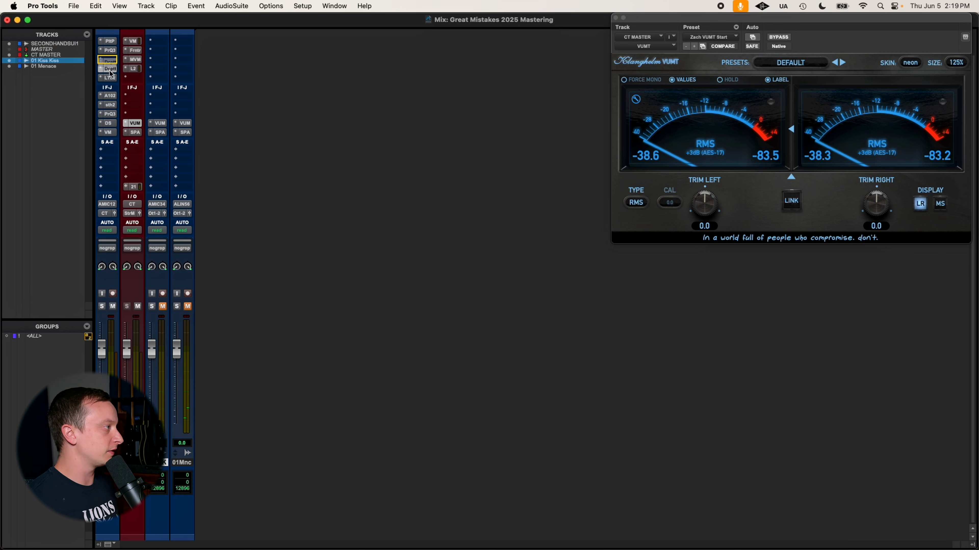
- Move the SECONDHAND track's inserts up to free a slot and insert FabFilter Saturn 2 just before Virtual Mix Rack
left_click_drag(111, 98, 111, 100)
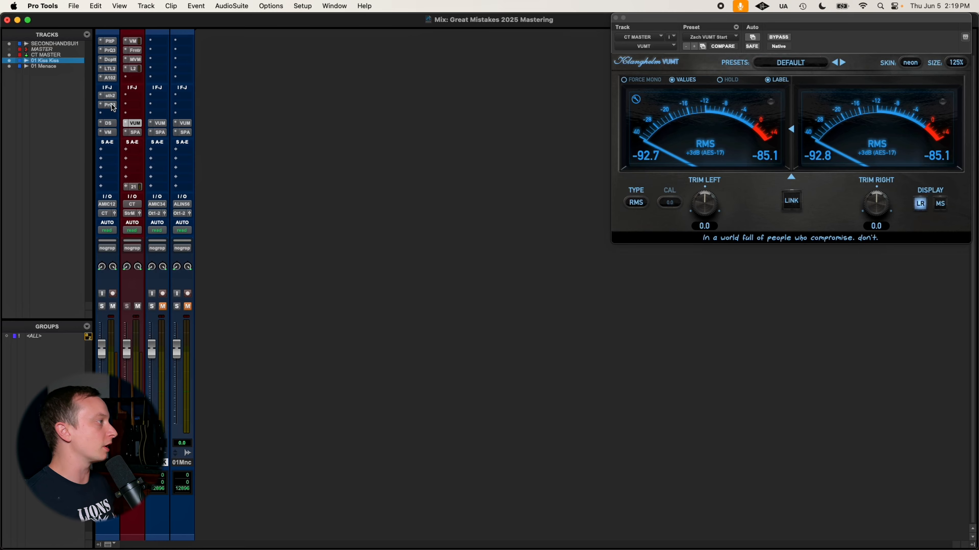
left_click(102, 123)
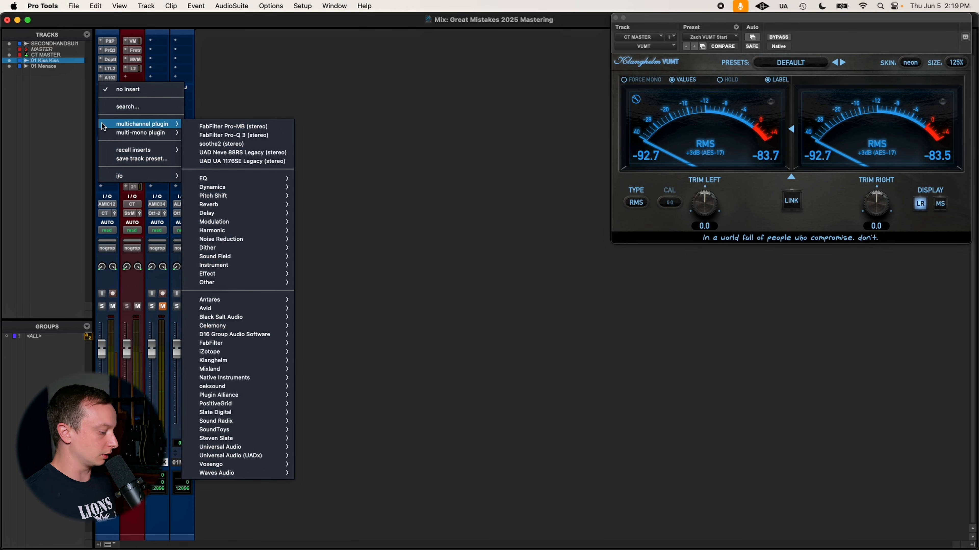
type("vumt")
key("Escape")
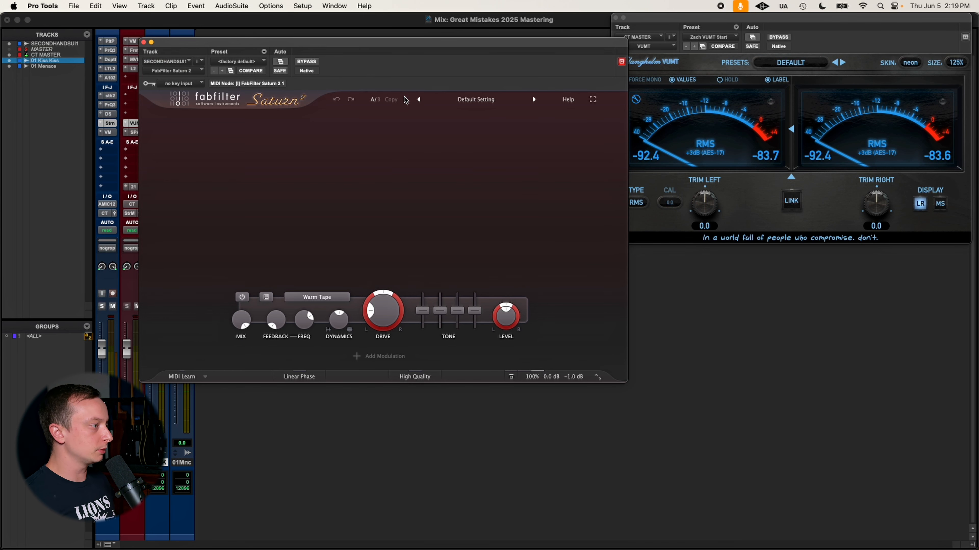
- Split Saturn 2 into two bands with a low-frequency crossover and solo the low band during playback
left_click_drag(416, 44, 569, 62)
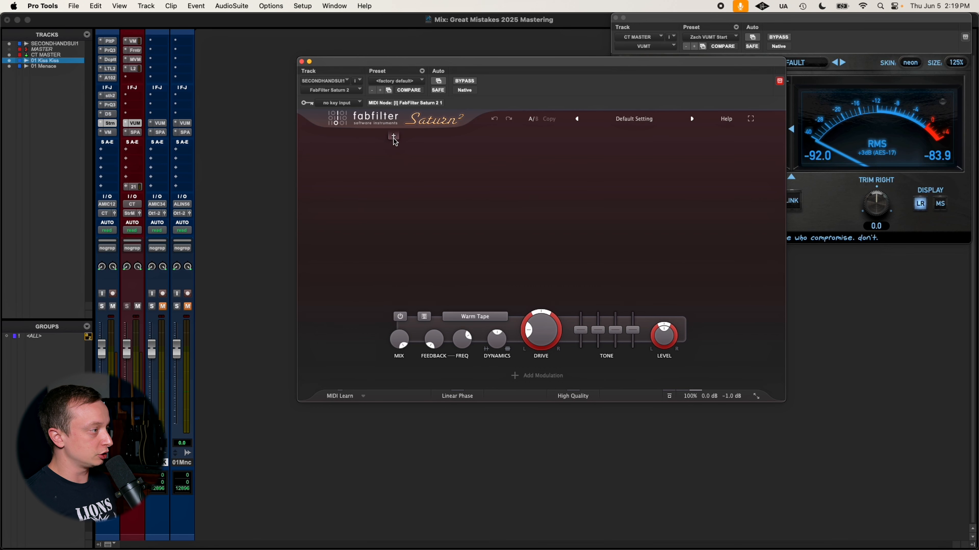
left_click(393, 137)
mouse_move(396, 168)
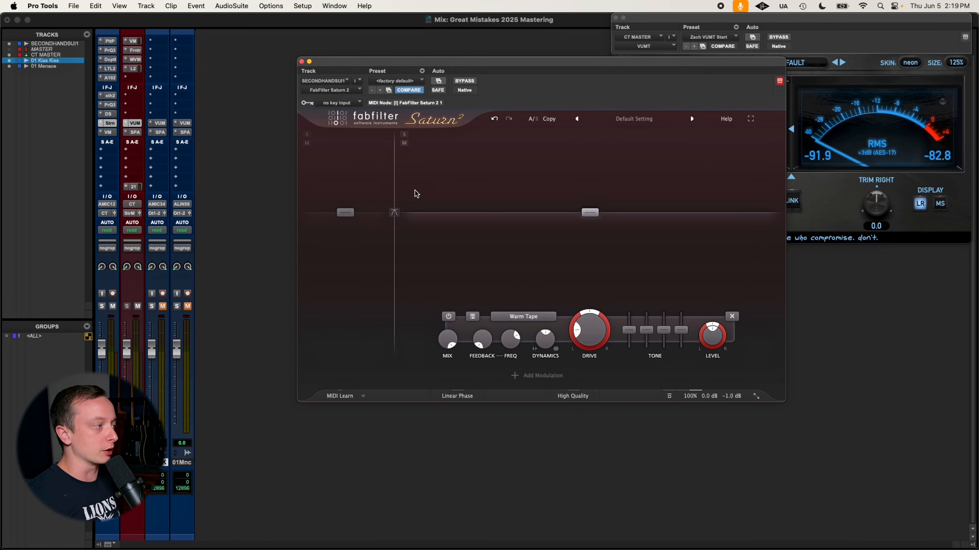
key("space")
left_click(307, 135)
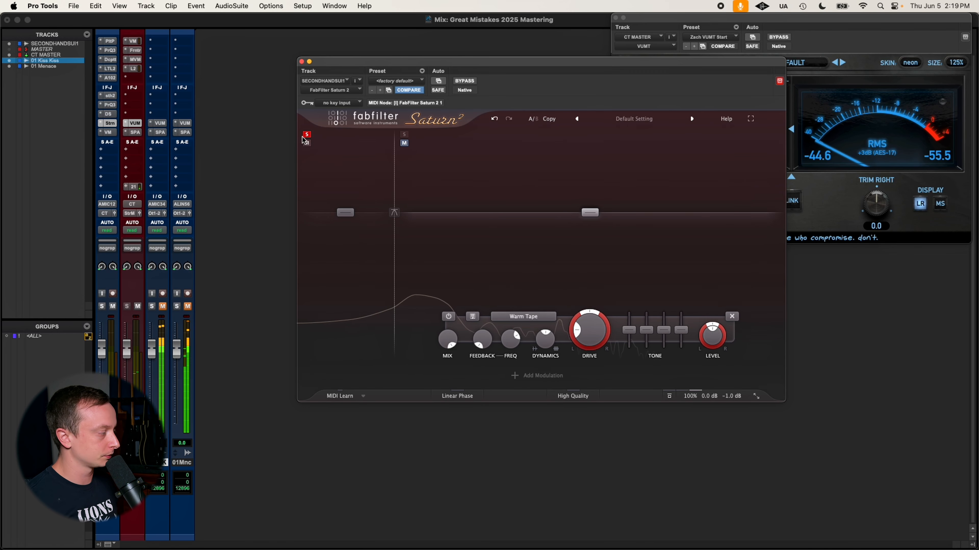
- Play the song from about bar 75 and reopen Saturn 2 on the SECONDHAND track
key("super+equal")
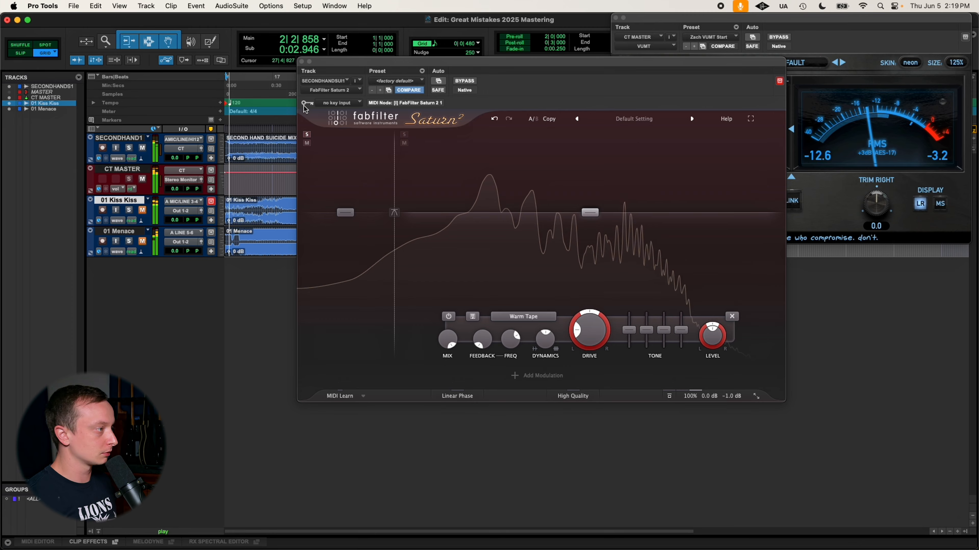
left_click(301, 61)
key("super+bracketleft")
left_click(336, 140)
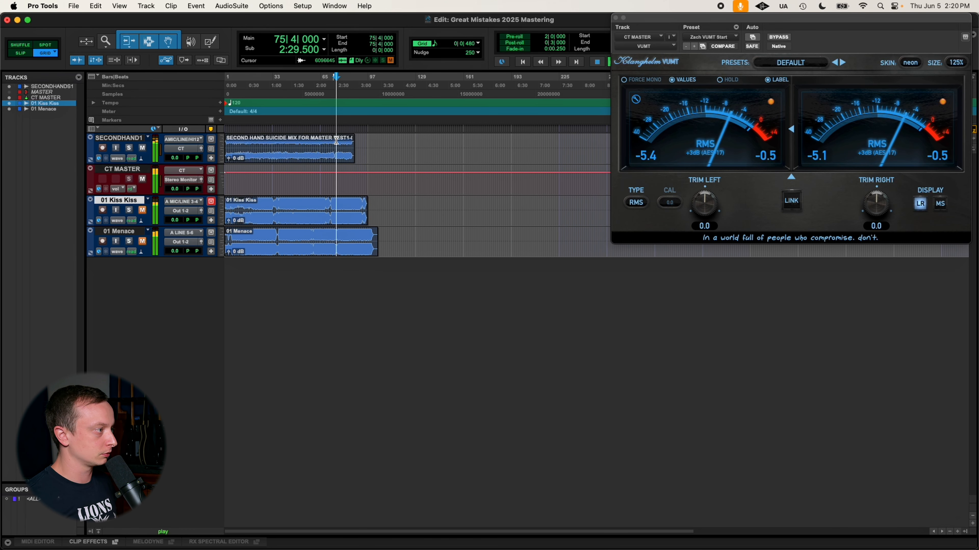
key("super+equal")
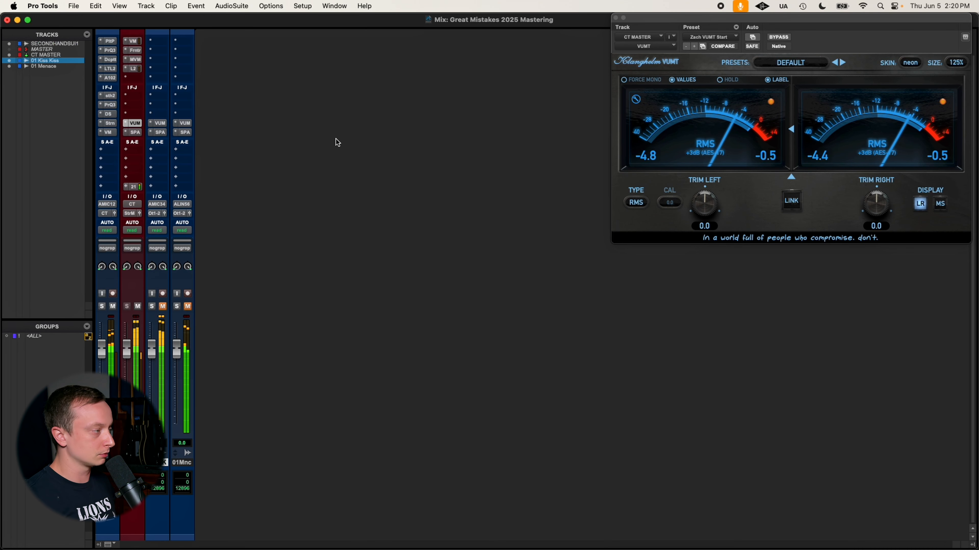
left_click(110, 123)
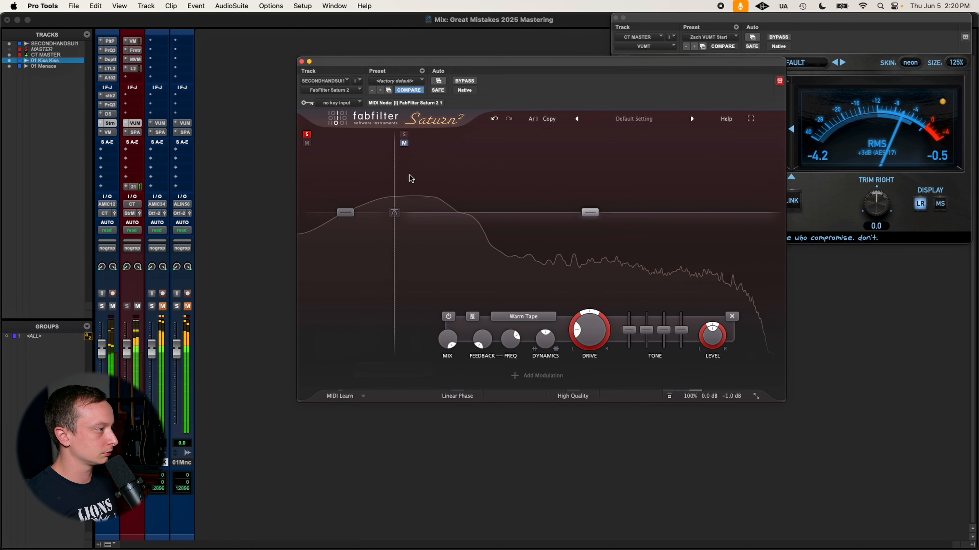
- Lower Saturn 2's band crossover to 40 Hz while listening to the soloed low band, and raise it slightly again
left_click_drag(394, 179, 375, 182)
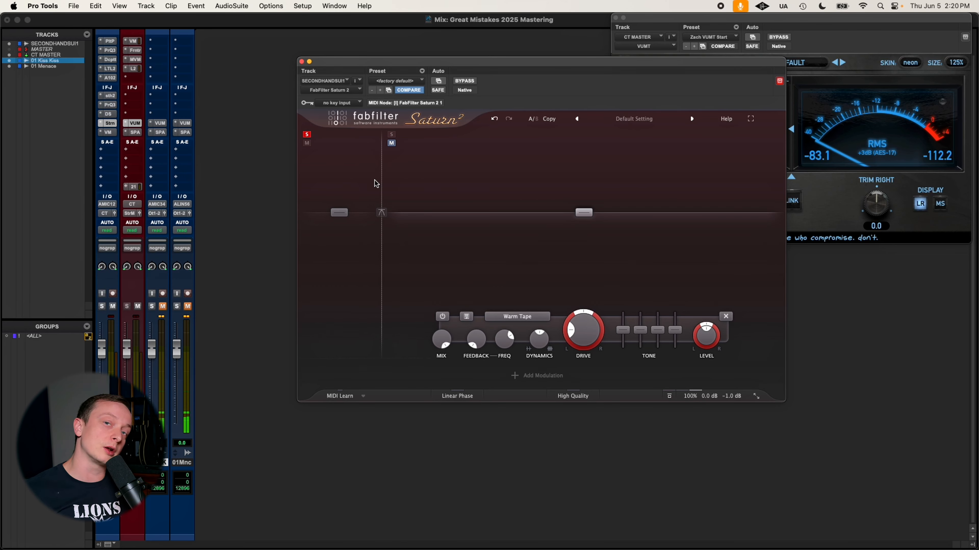
left_click_drag(380, 184, 360, 181)
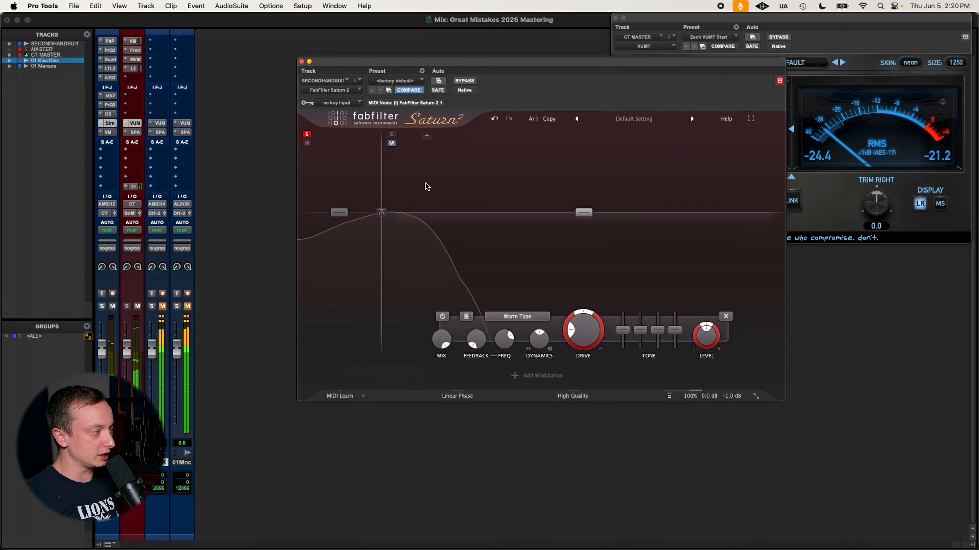
mouse_move(384, 188)
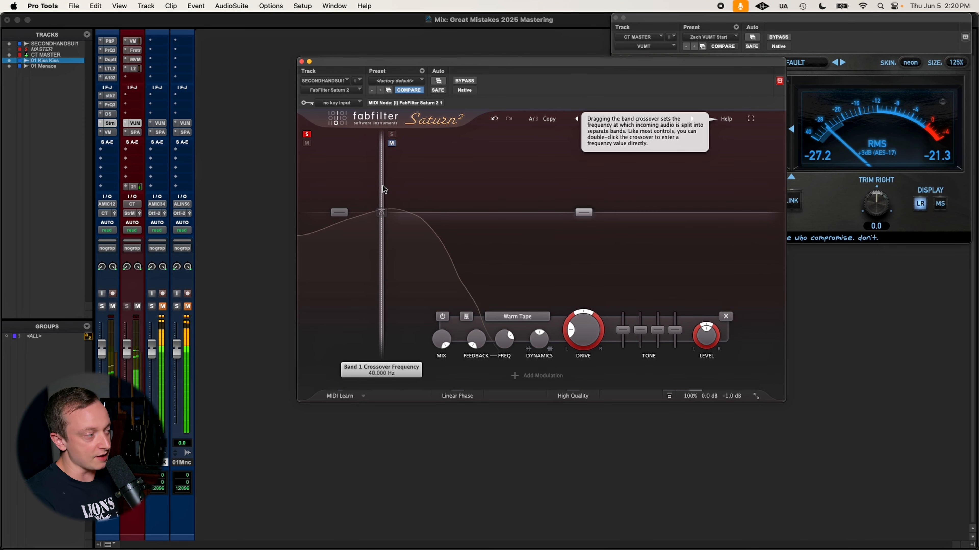
left_click_drag(382, 186, 389, 187)
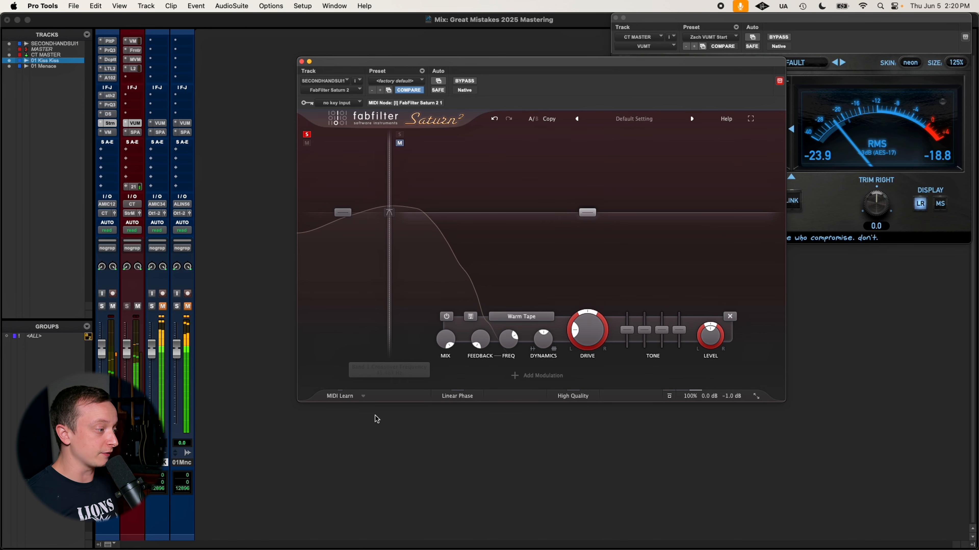
- Try a high drive on Saturn 2's upper band, and turn that band's drive fully down
left_click_drag(589, 324, 598, 248)
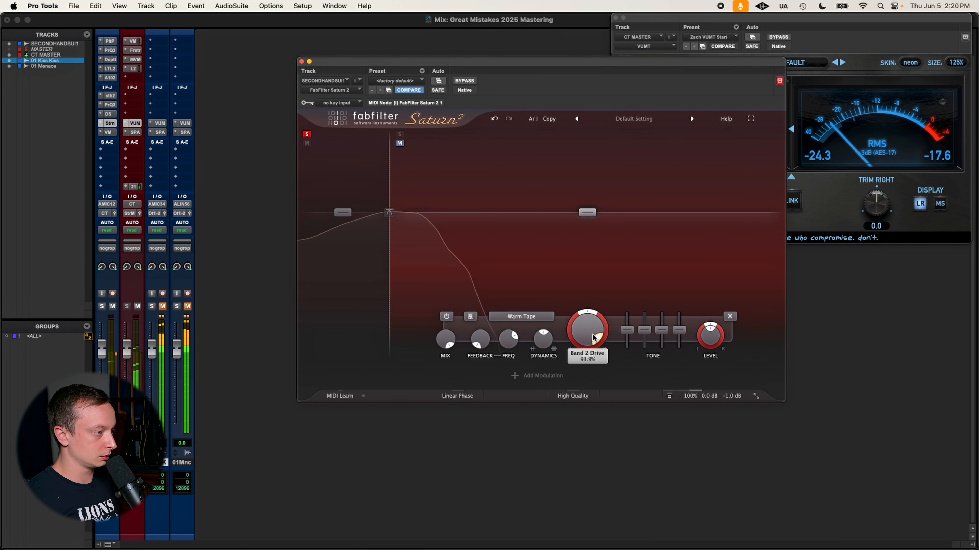
double_click(594, 337)
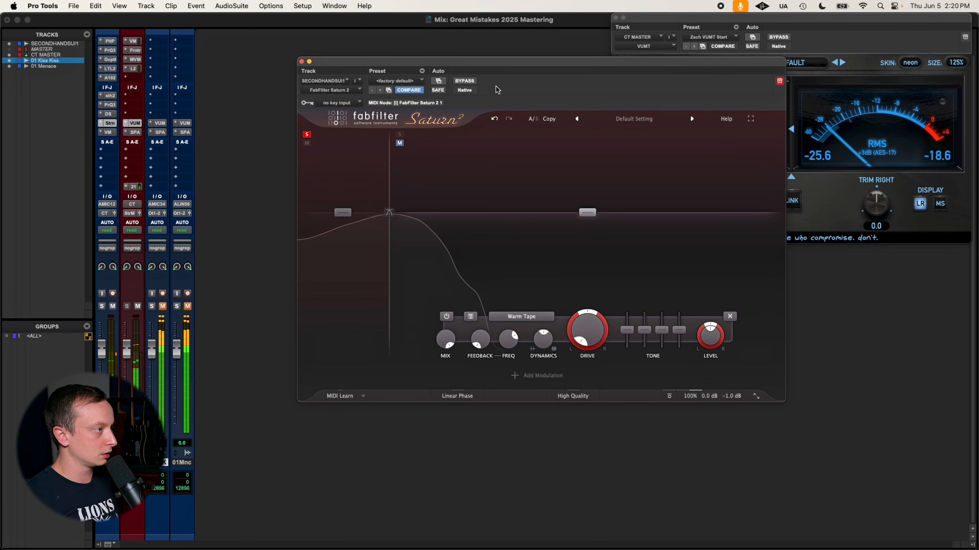
left_click(340, 268)
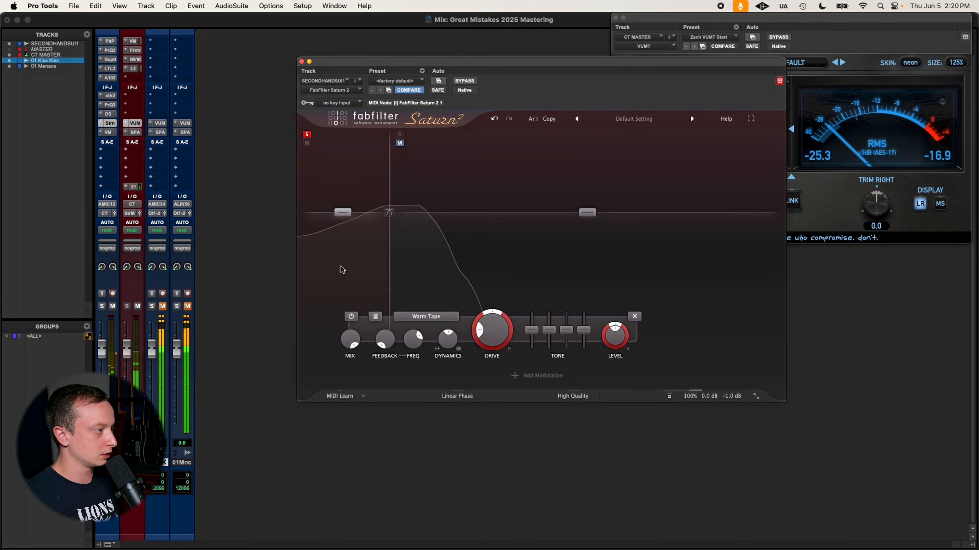
left_click(516, 267)
left_click_drag(586, 330, 588, 404)
- Push the low band's Warm Tape drive close to its maximum and end the low band's solo
left_click(338, 181)
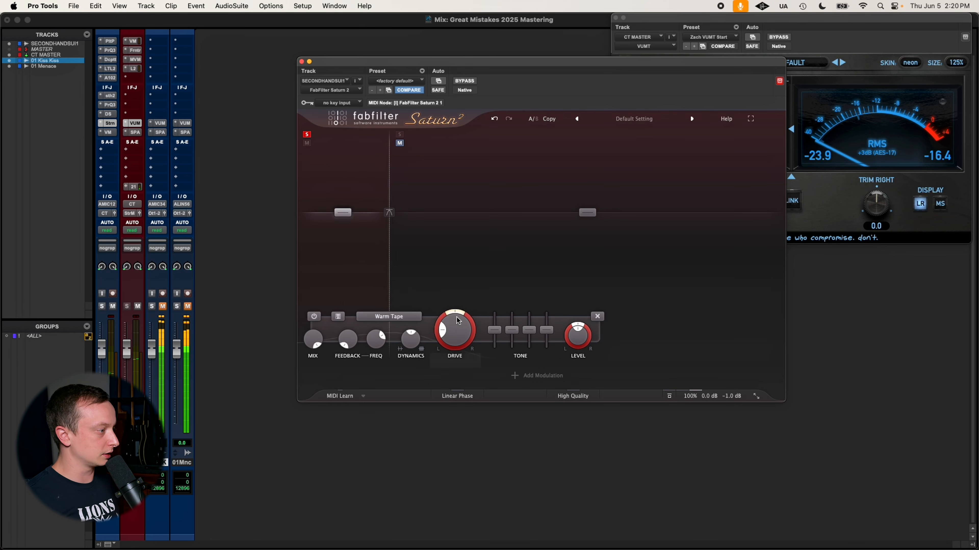
left_click_drag(458, 321, 500, 175)
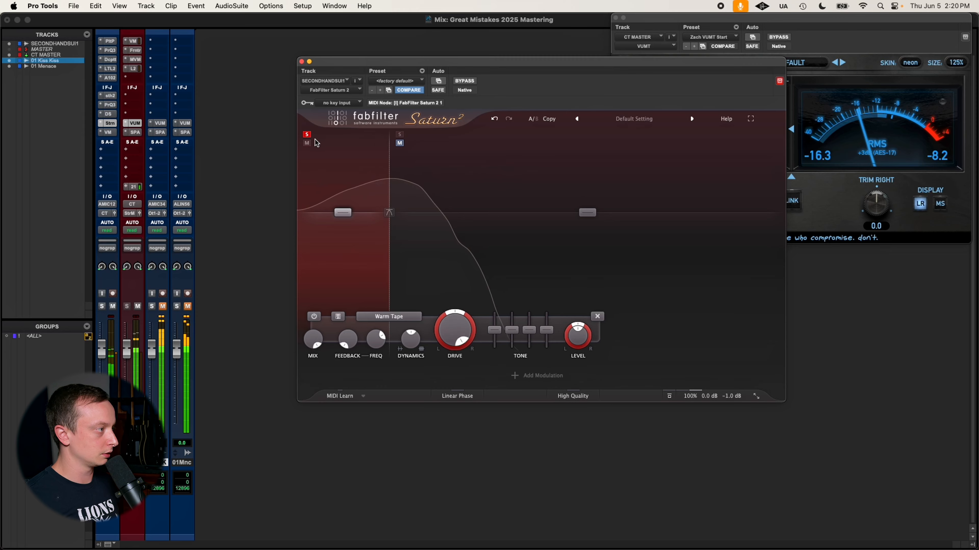
left_click(307, 135)
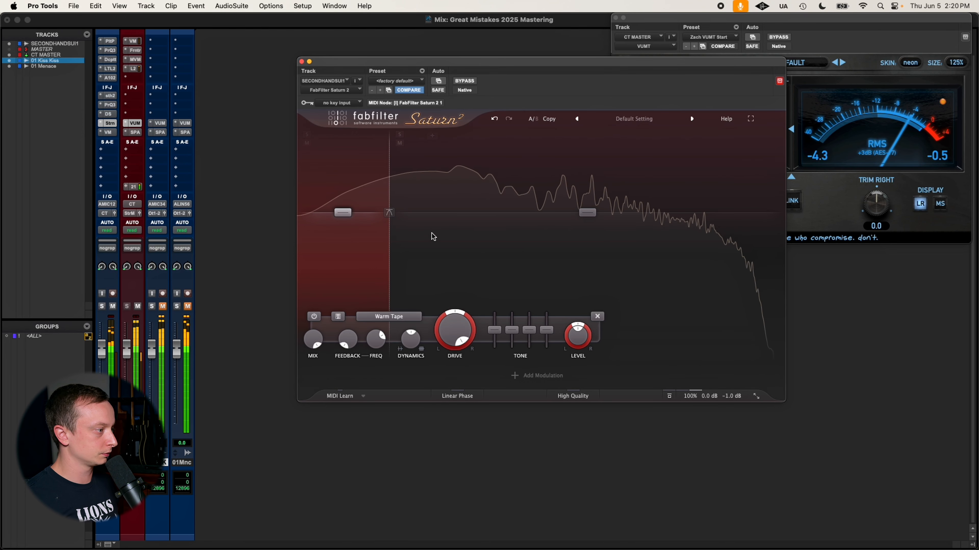
- Compare the full mix with Saturn 2 bypassed and active
mouse_move(518, 260)
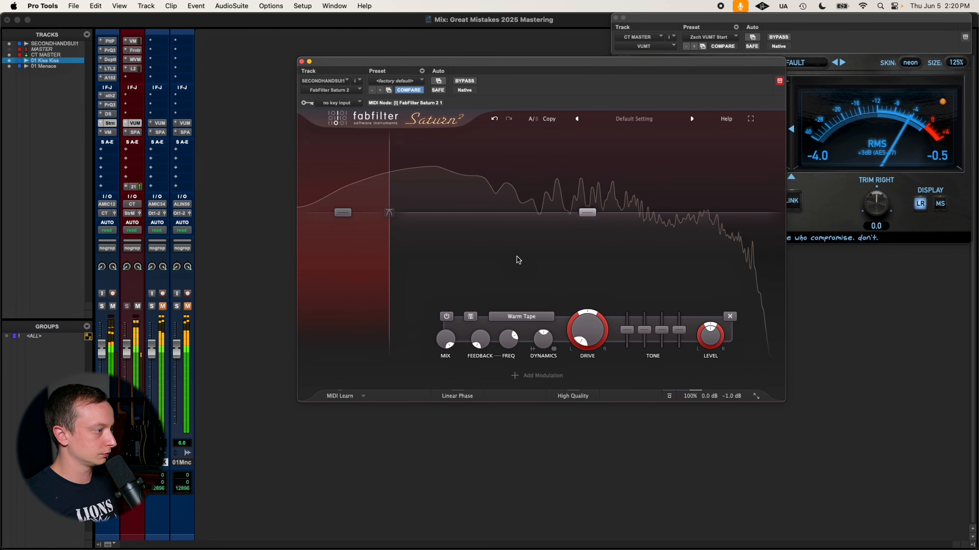
left_click(468, 83)
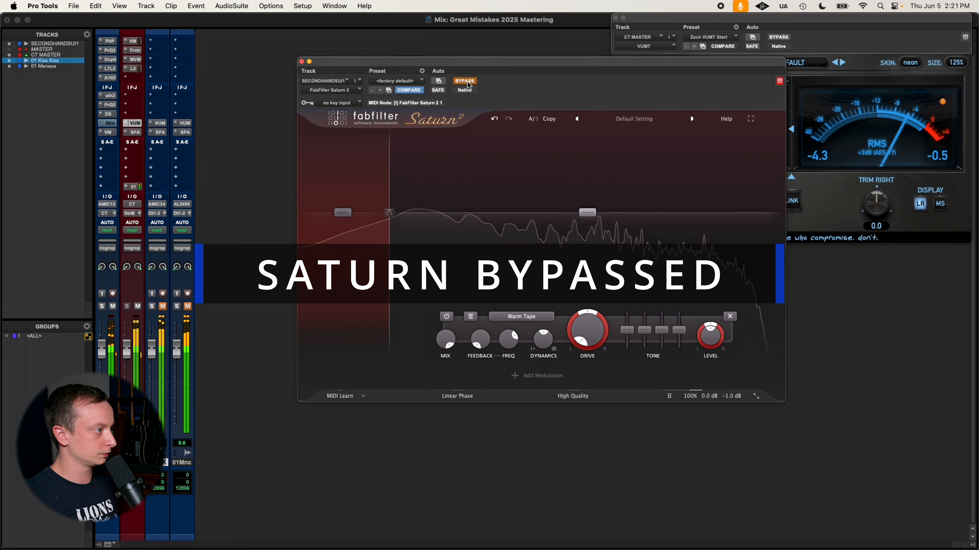
left_click(468, 83)
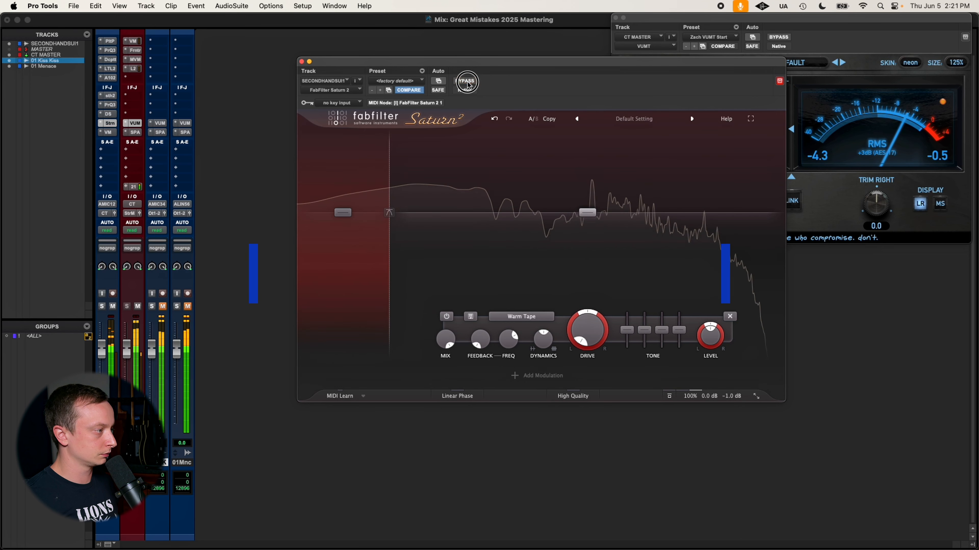
- Reduce the low band's drive to 73.6% and lower its crossover to 40 Hz while soloing the band briefly
left_click(357, 264)
left_click_drag(454, 334, 446, 366)
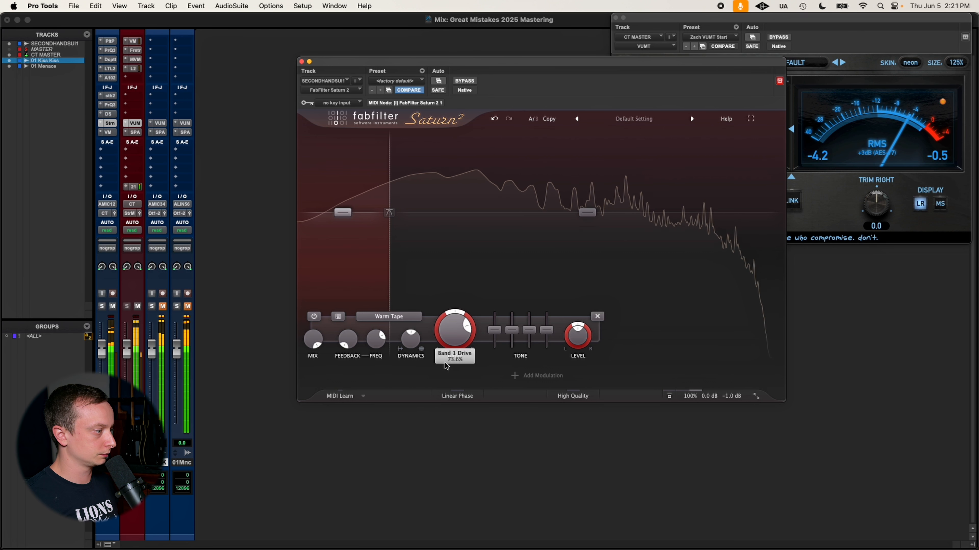
left_click(306, 135)
left_click_drag(390, 177, 365, 175)
left_click(307, 135)
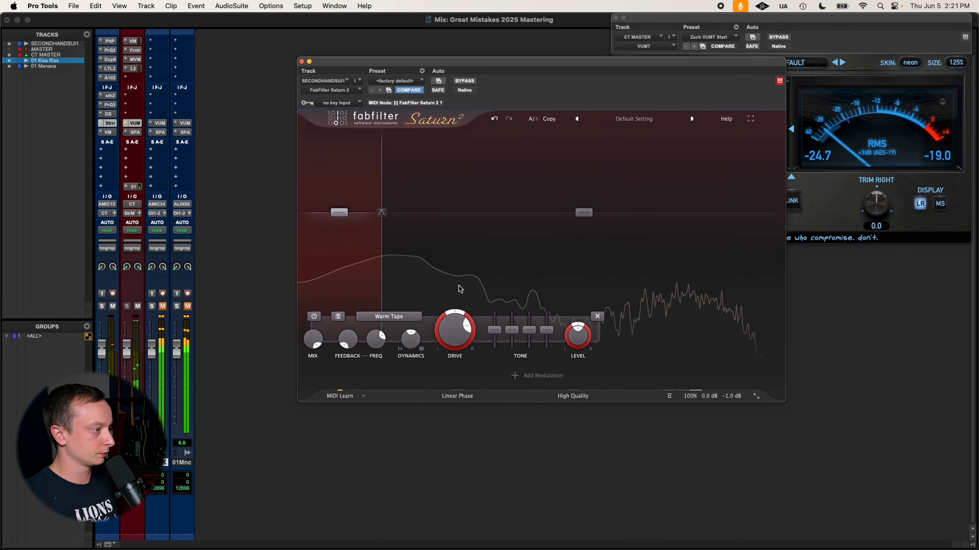
- Try low band level boosts up to about +5.5 dB, settle it just above 0 dB and close Saturn 2
mouse_move(578, 337)
left_mouse_down()
mouse_move(583, 290)
mouse_move(587, 328)
left_mouse_up()
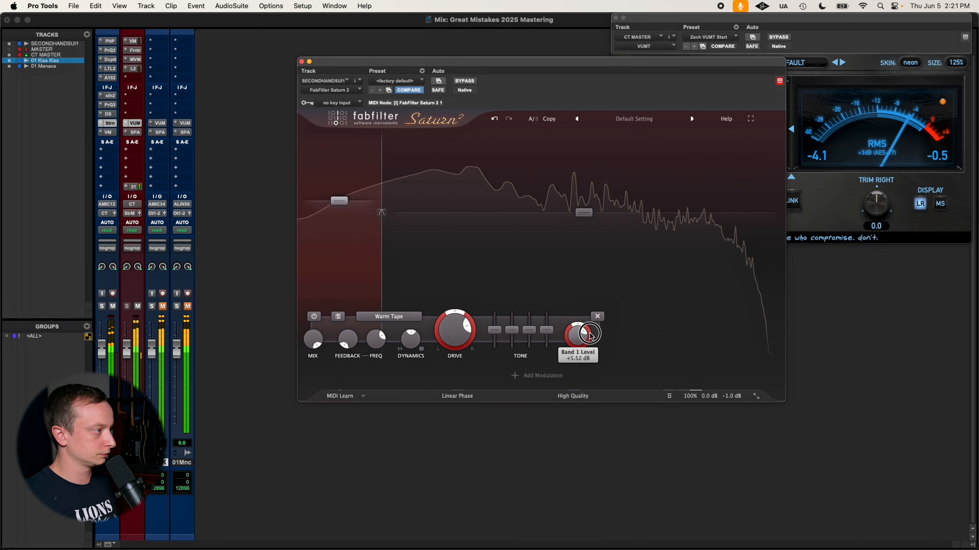
left_click_drag(592, 337, 592, 340)
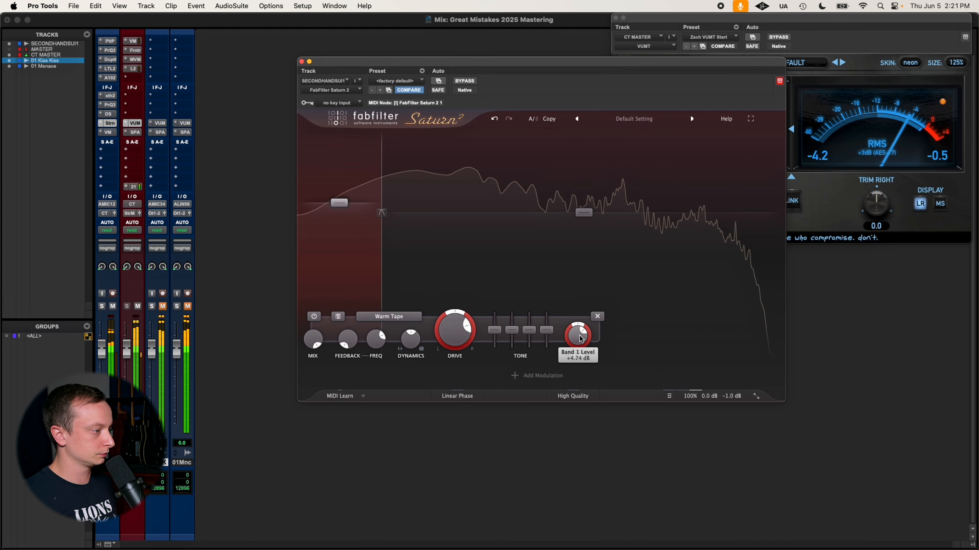
left_click_drag(580, 343, 582, 329)
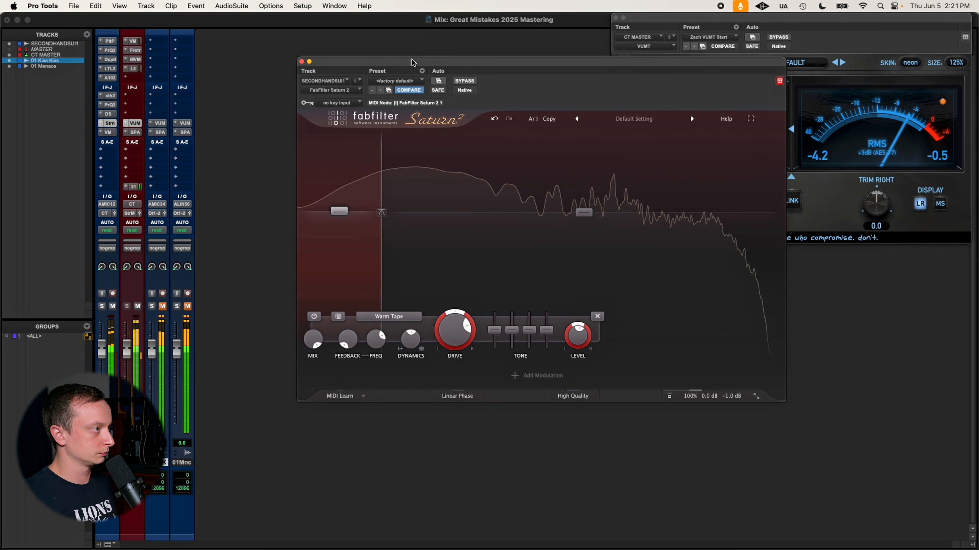
left_click_drag(413, 62, 329, 93)
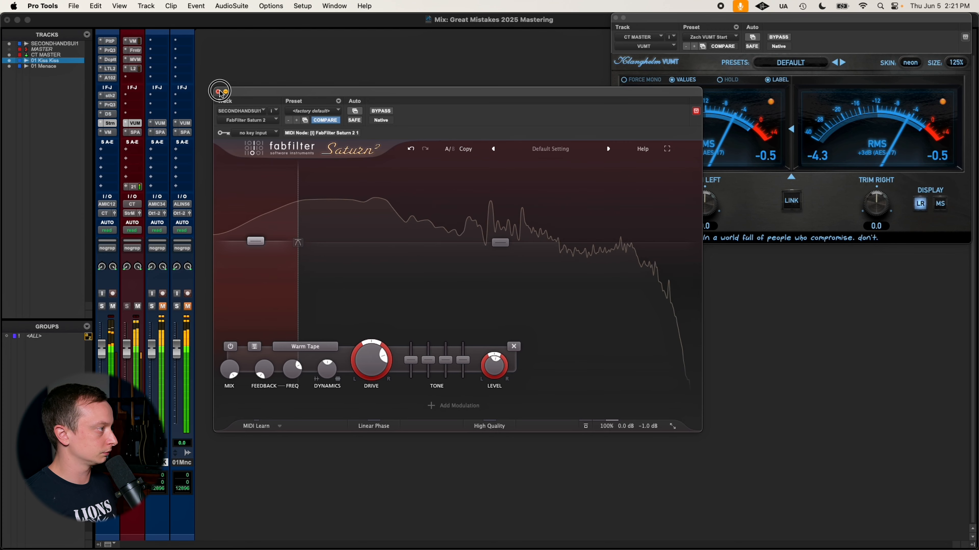
left_click(219, 91)
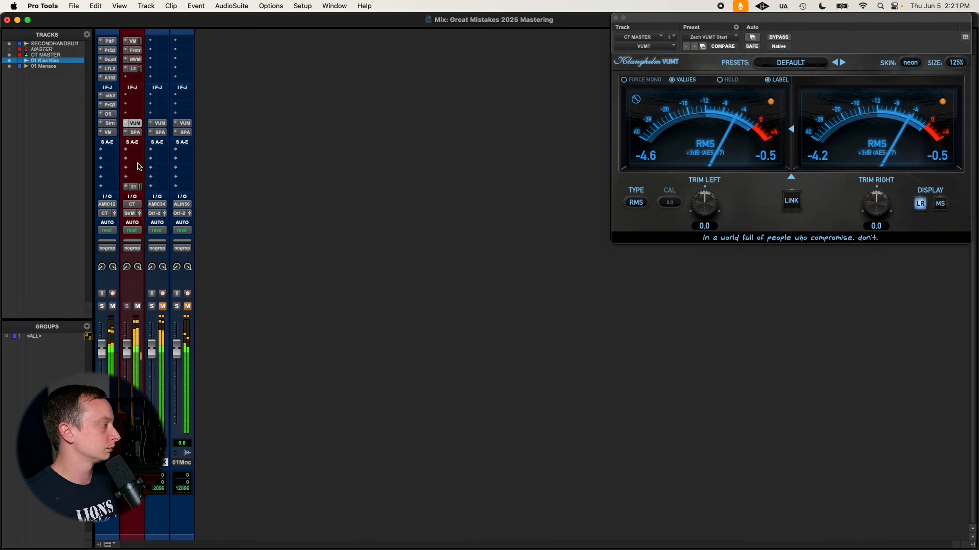
- Examine the CT MASTER spectrum in SPAN and compare the master against the 01 Menace reference
left_click(137, 132)
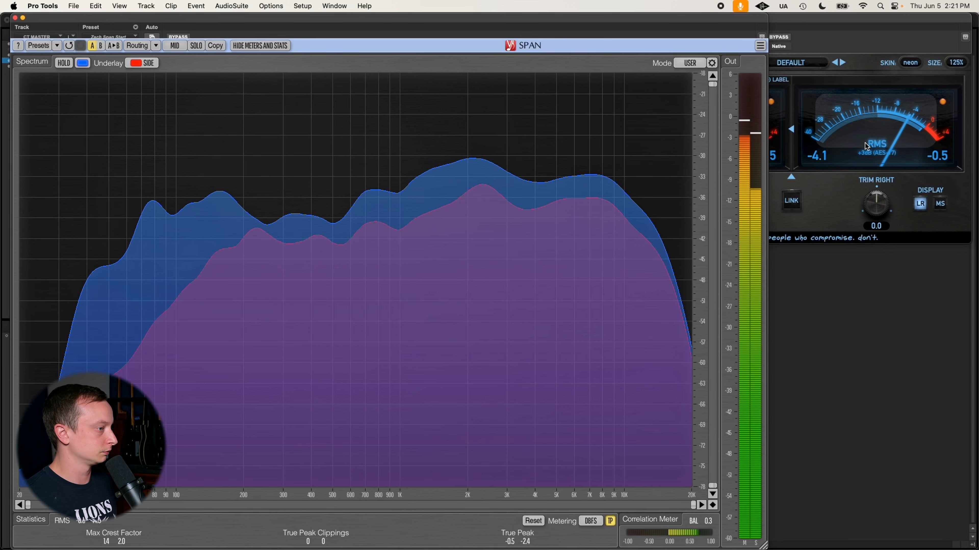
left_click(15, 18)
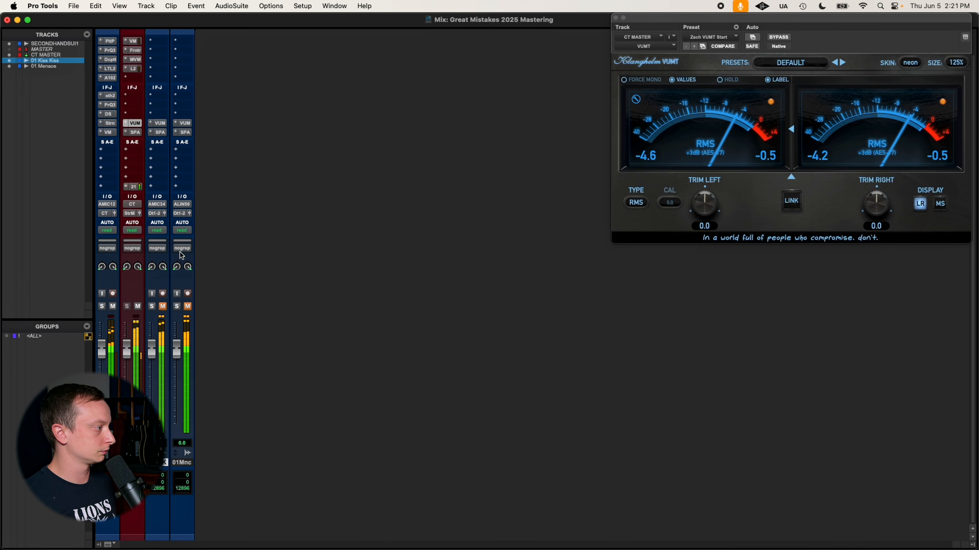
left_click(112, 307)
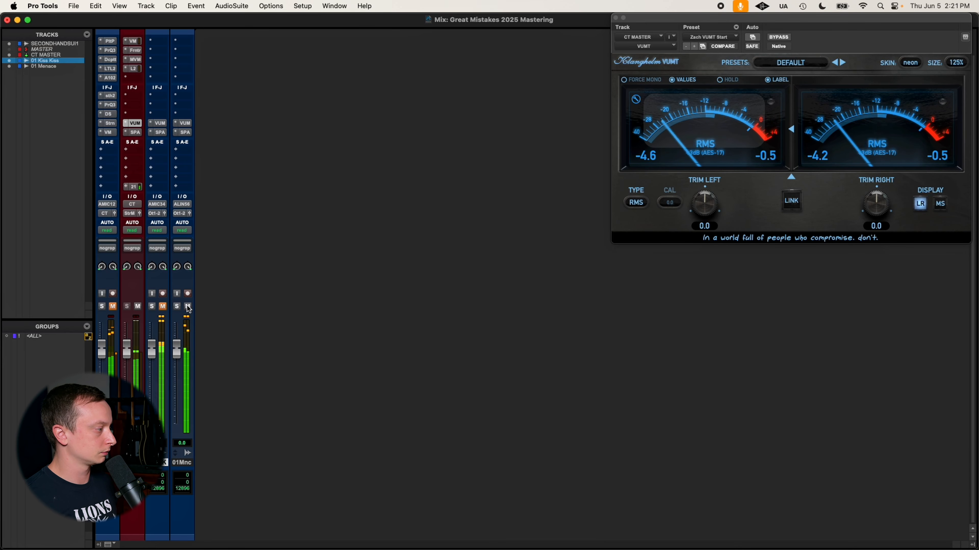
left_click(188, 307)
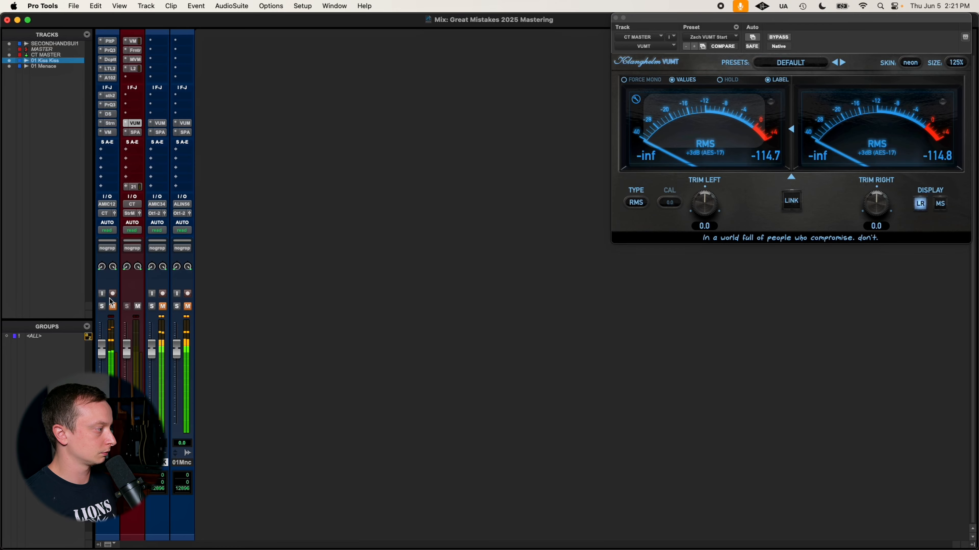
left_click(112, 306)
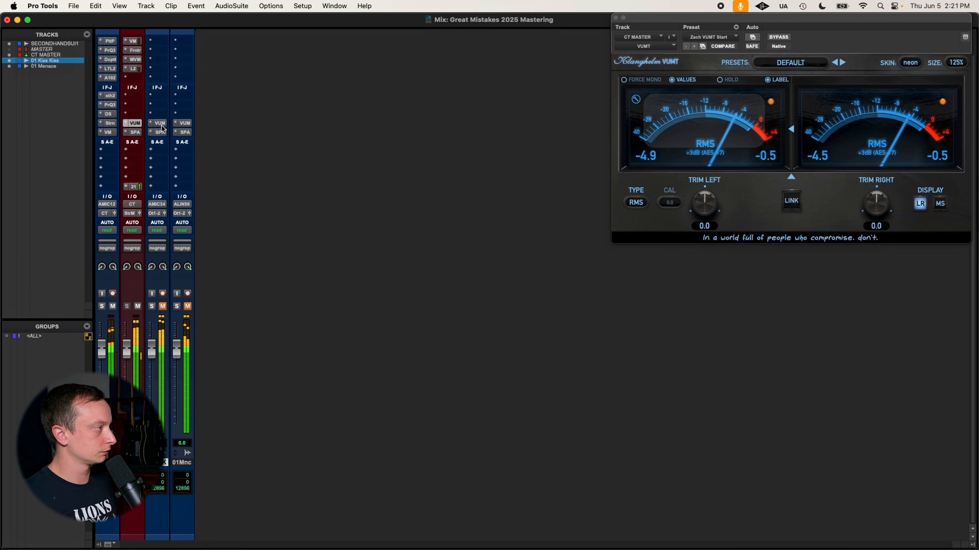
- Review the SECONDHAND track's first Pro-Q 3 and set the Virtual Channel input in Virtual Mix Rack to -6.66 dB
left_click(108, 50)
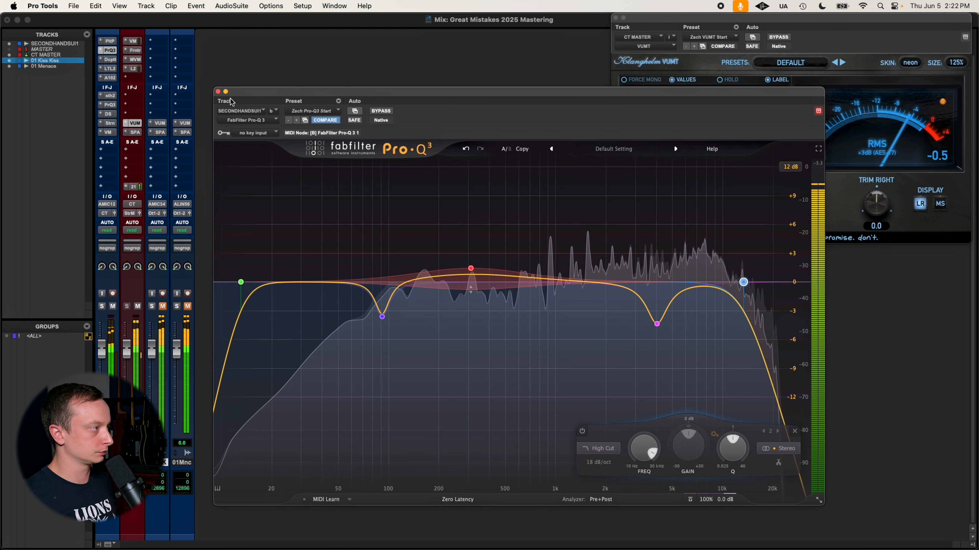
left_click(218, 92)
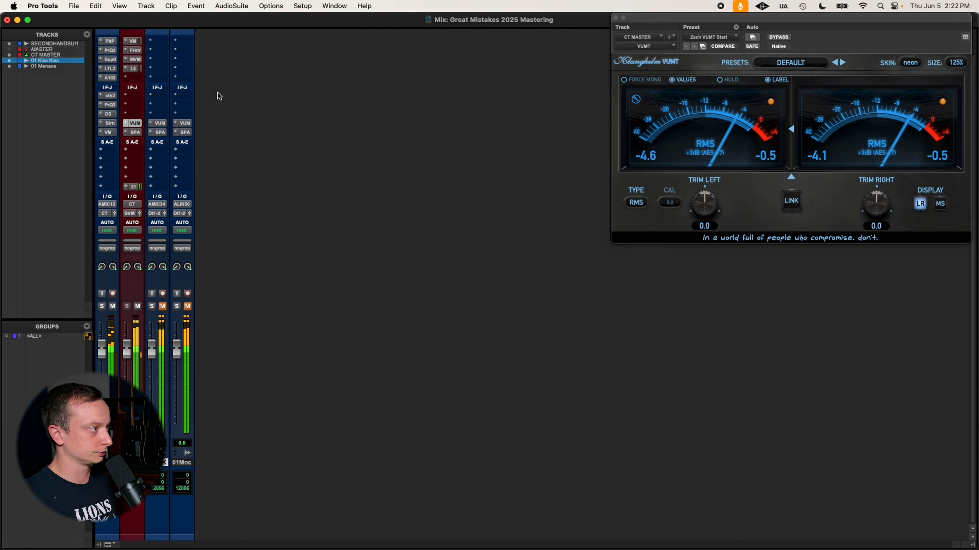
left_click(109, 133)
left_click_drag(402, 311, 353, 312)
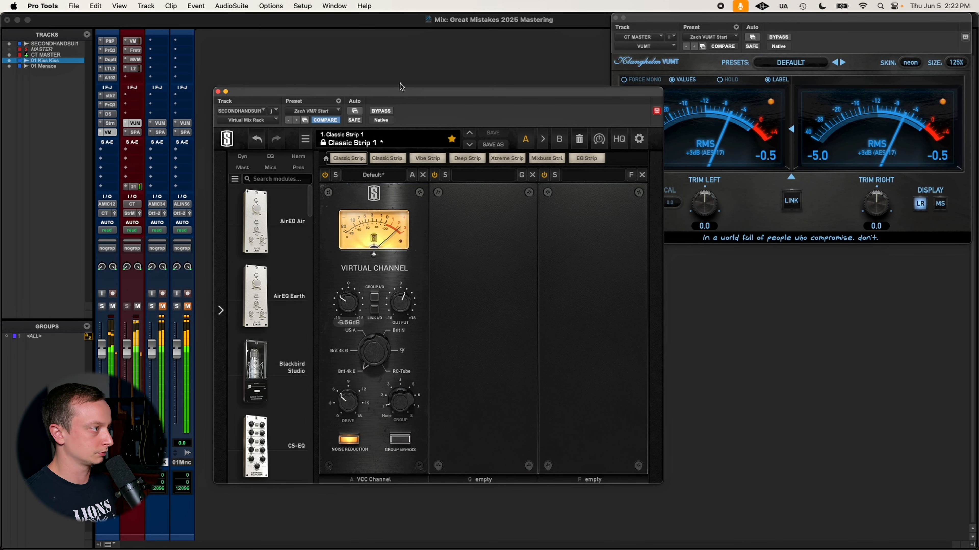
left_click_drag(398, 92, 340, 27)
left_click(159, 28)
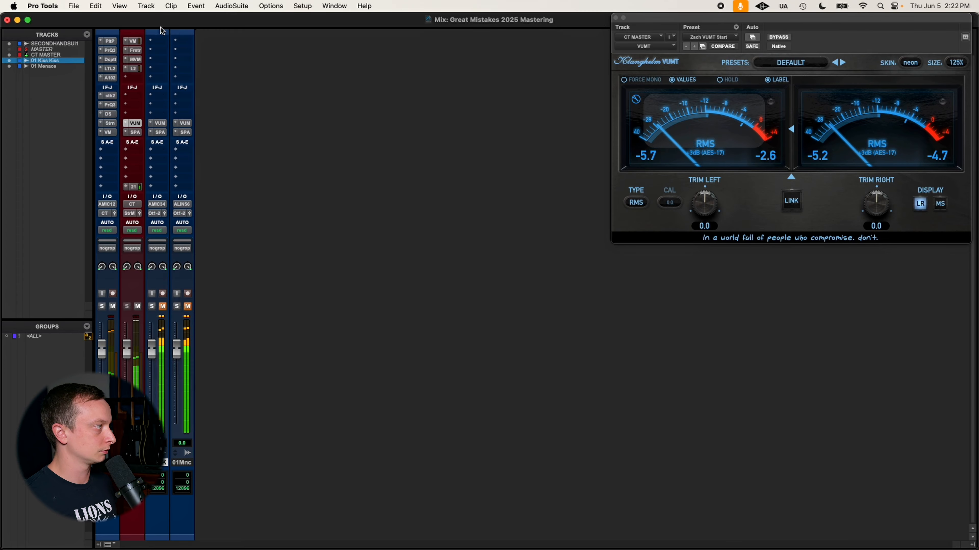
- Save the session, play the song from its start and review the Saturn 2 settings on the SECONDHAND track
key("super+equal")
key("super+s")
key("space")
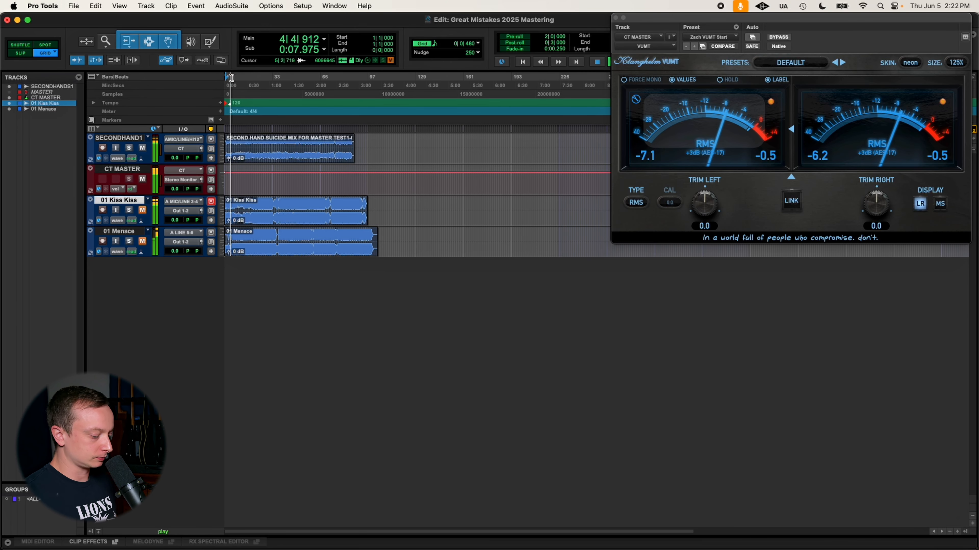
key("super+equal")
left_click(111, 124)
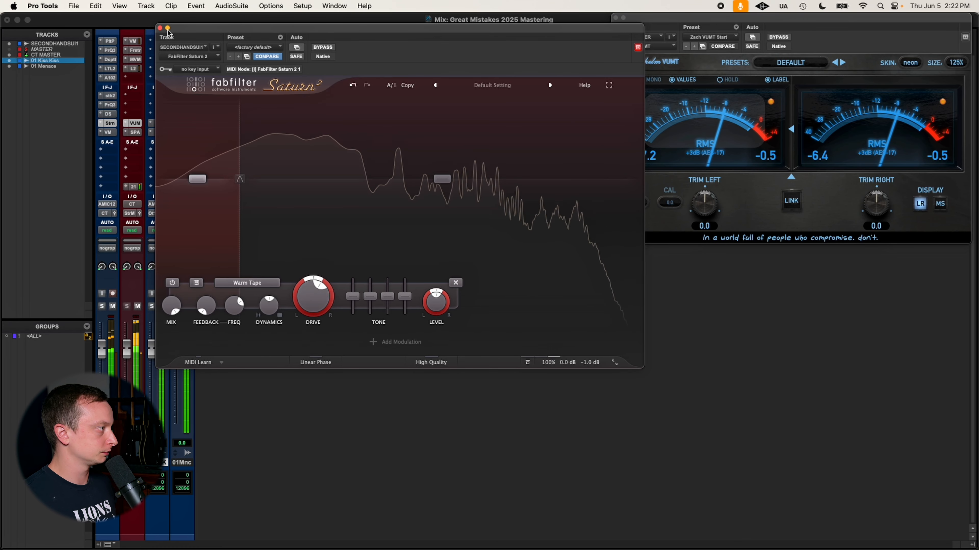
left_click(160, 28)
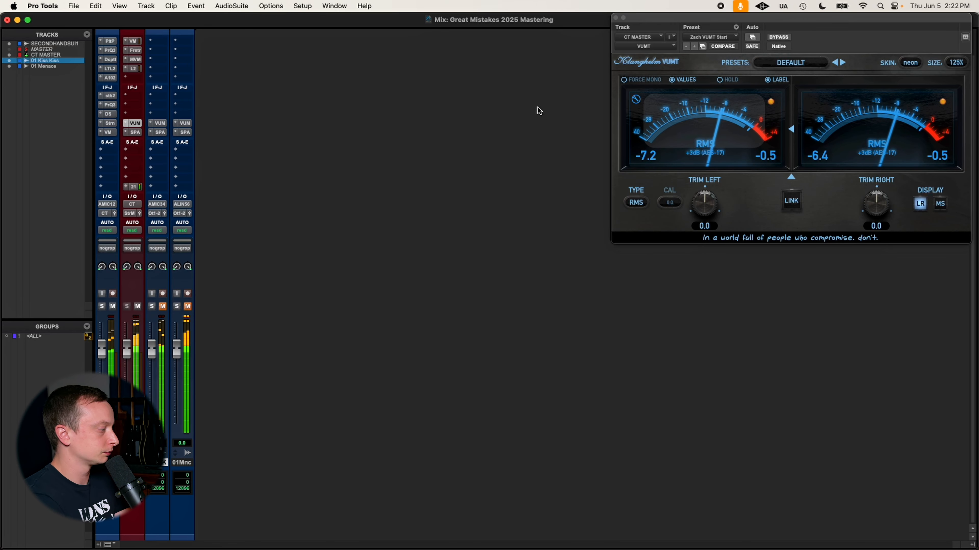